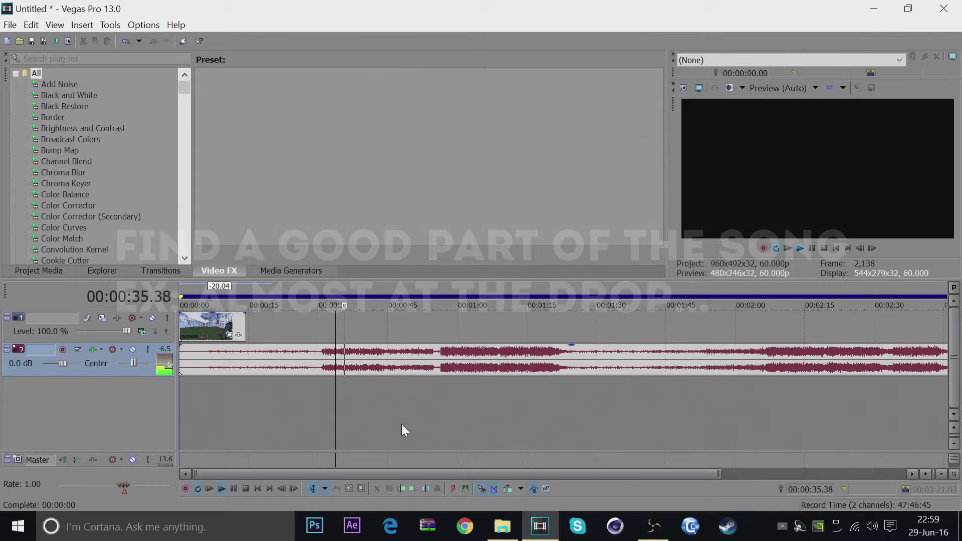
# Play the song from several points on the timeline to find a strong part just before the drop
pyautogui.click(402, 424)
pyautogui.doubleClick(402, 424)
pyautogui.press('space')
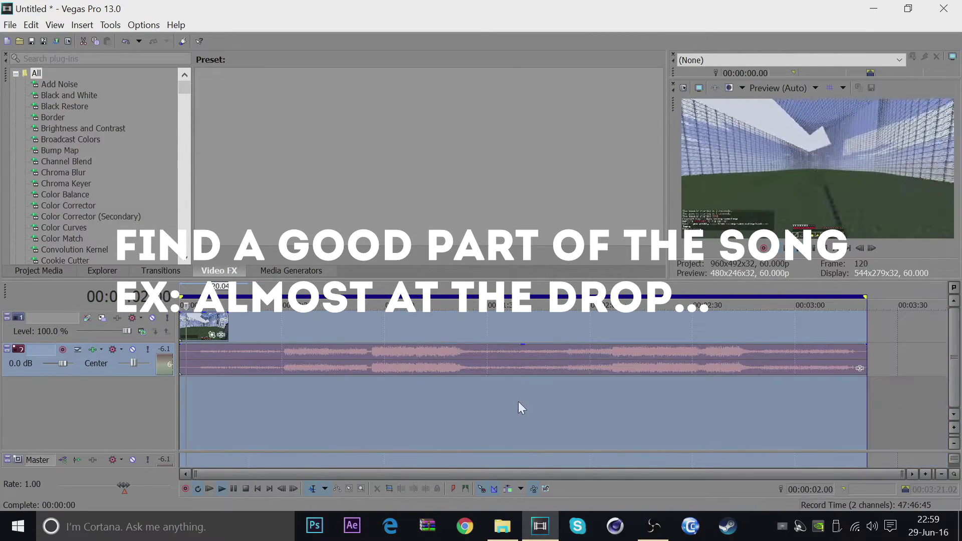
pyautogui.scroll(-2, 367, 395)
pyautogui.click(369, 409)
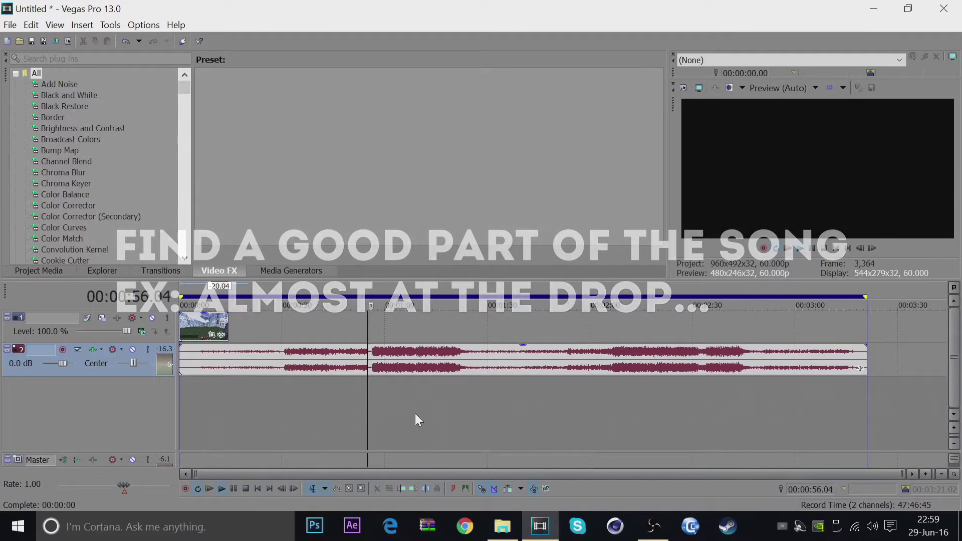
pyautogui.scroll(2, 424, 414)
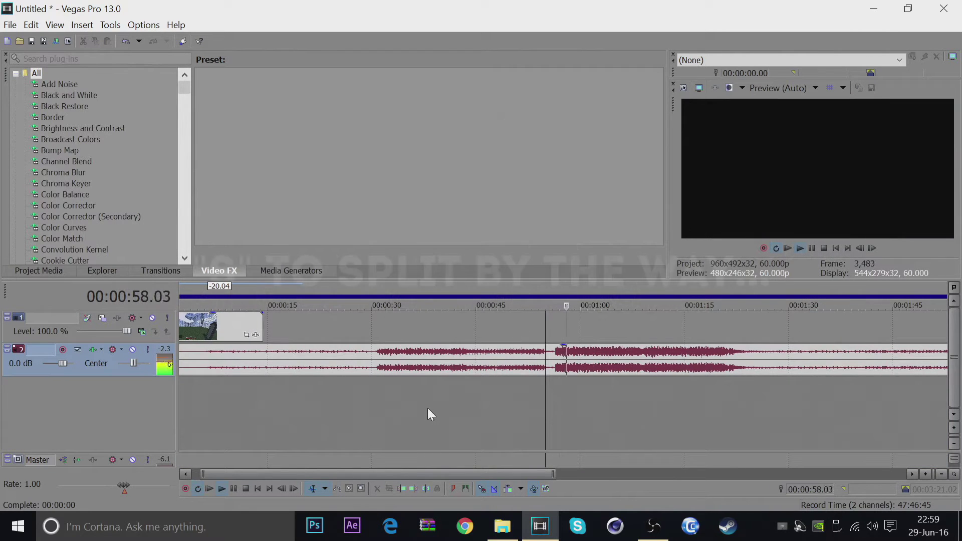
pyautogui.press('space')
# Cut the song at 00:00:52.14, remove the part before it and move the remainder to the timeline start
pyautogui.click(494, 416)
pyautogui.click(525, 392)
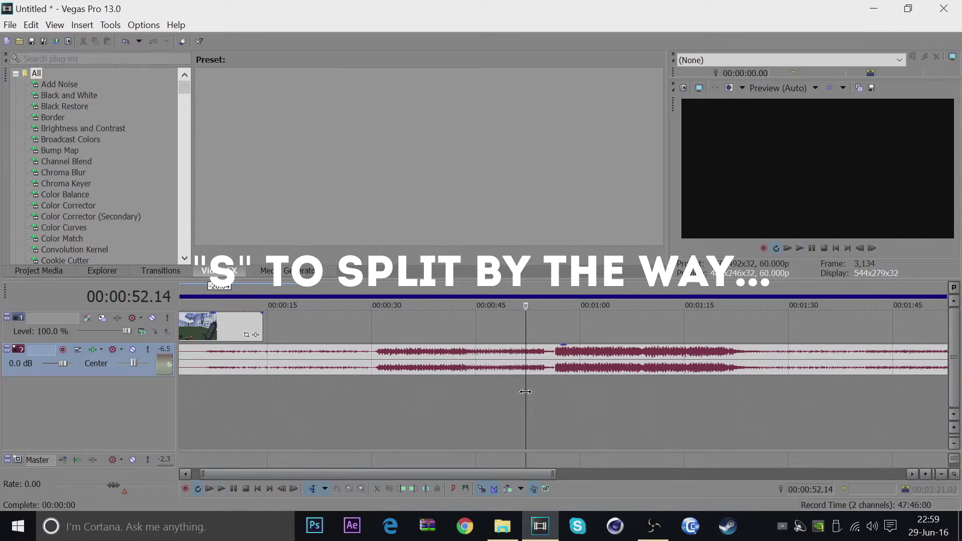
pyautogui.moveTo(488, 360); pyautogui.dragTo(194, 371)
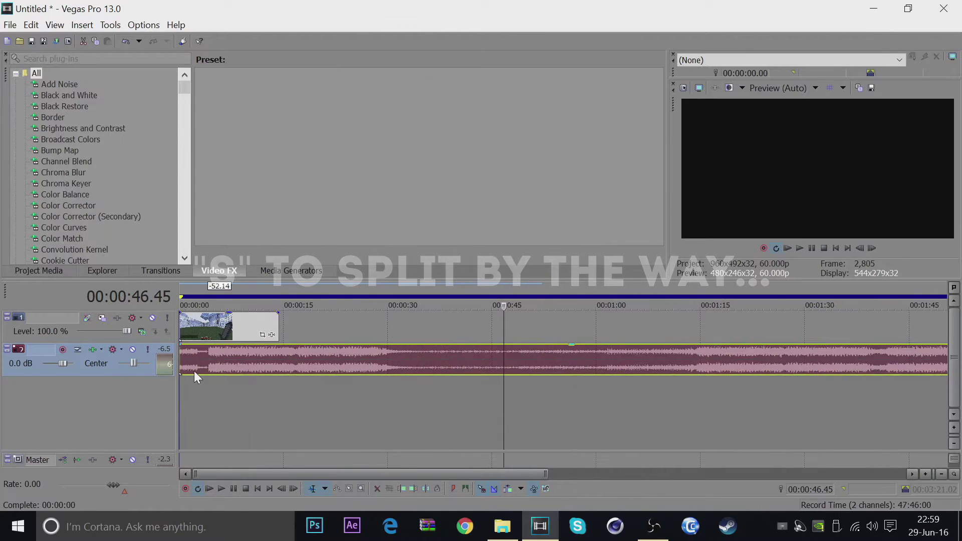
# Split the song at 00:00:02.42 and delete the piece before the split
pyautogui.scroll(3, 230, 370)
pyautogui.moveTo(291, 474); pyautogui.dragTo(194, 476)
pyautogui.click(229, 368)
pyautogui.press('space')
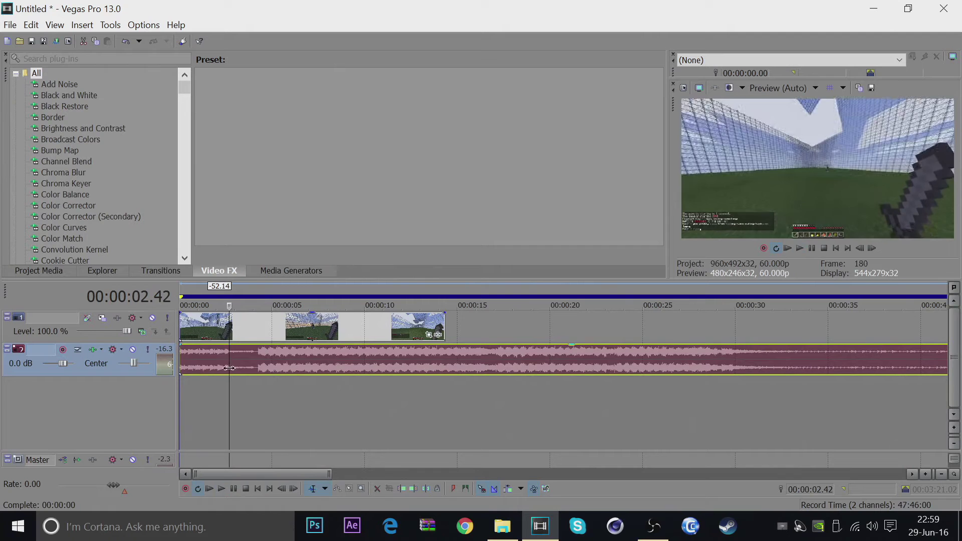
pyautogui.press('s')
pyautogui.click(209, 356)
pyautogui.press('Delete')
# Move the song to the timeline start, give it a curved fade-in about 1.6 seconds long and play the result
pyautogui.moveTo(272, 364); pyautogui.dragTo(202, 346)
pyautogui.rightClick(204, 346)
pyautogui.click(249, 387)
pyautogui.click(259, 485)
pyautogui.press('space')
# Split the song at the end of the video clip and delete the remaining audio
pyautogui.click(443, 355)
pyautogui.press('s')
pyautogui.click(475, 359)
pyautogui.press('Delete')
# Give the song's end a curved fade-out about 1.9 seconds long and play the project from the start
pyautogui.moveTo(444, 345); pyautogui.dragTo(410, 346)
pyautogui.press('space')
pyautogui.rightClick(420, 347)
pyautogui.rightClick(417, 345)
pyautogui.click(442, 384)
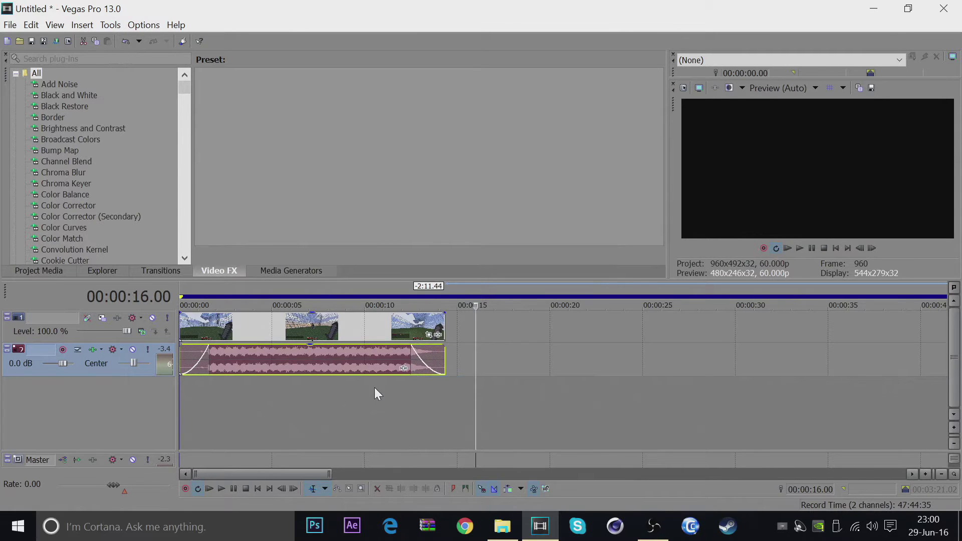
pyautogui.click(255, 489)
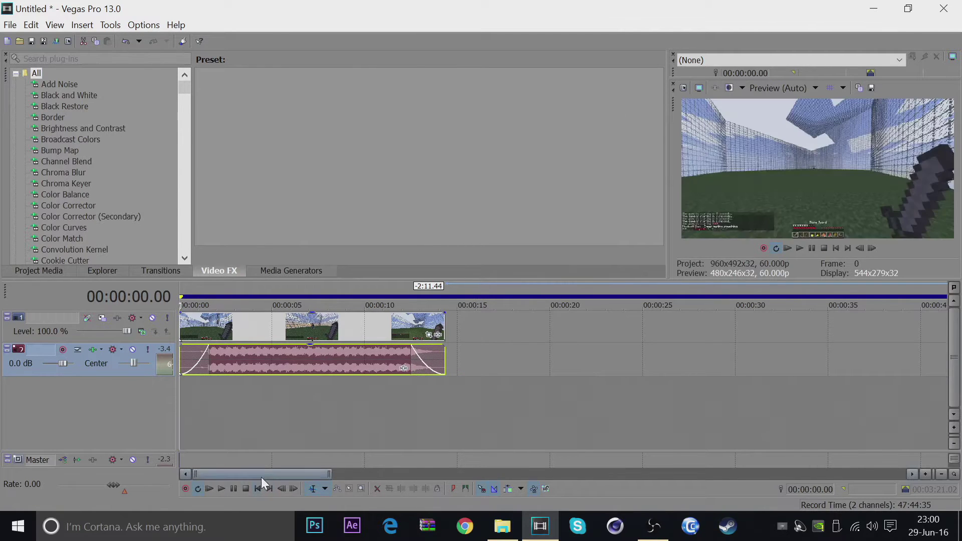
pyautogui.press('space')
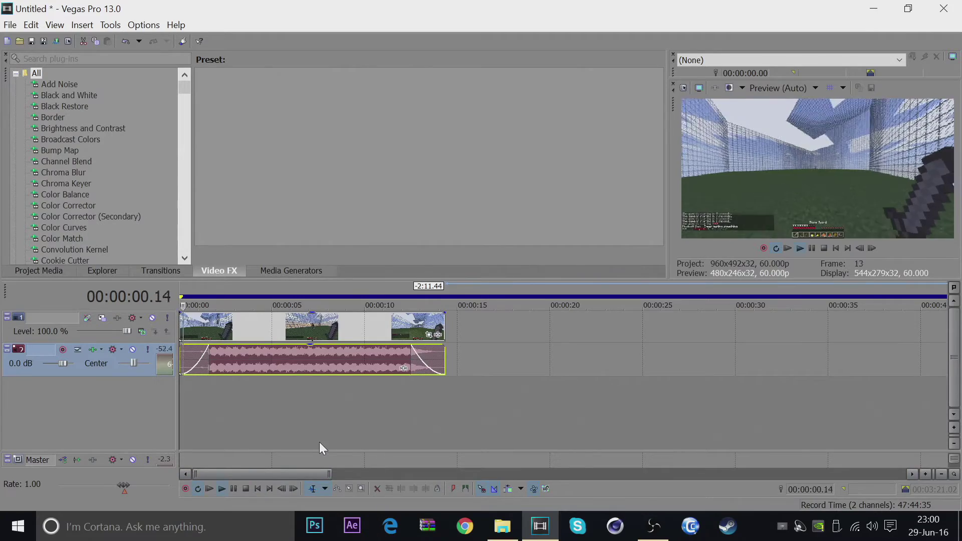
# Save the project as "tutorial" on the Desktop
pyautogui.hotkey('ctrl', 's')
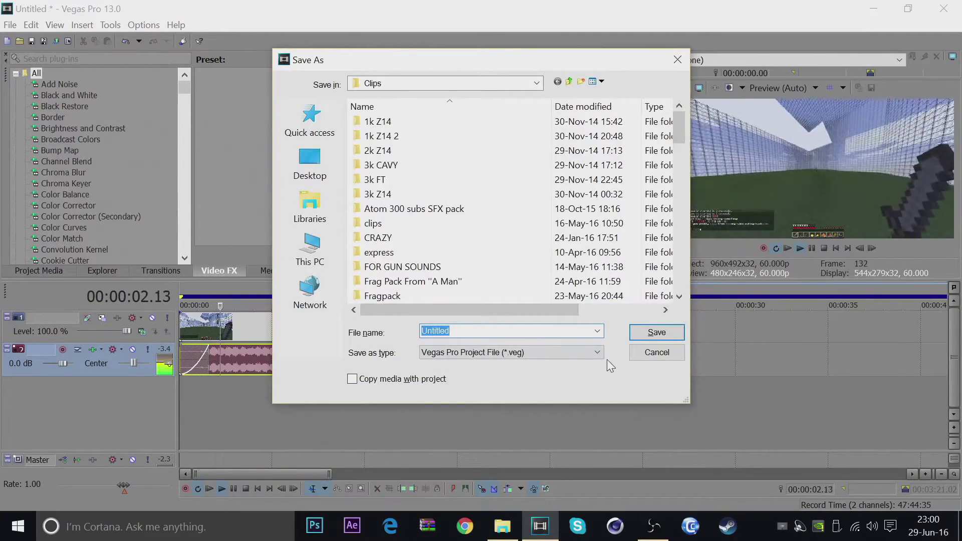
pyautogui.write('tutorial')
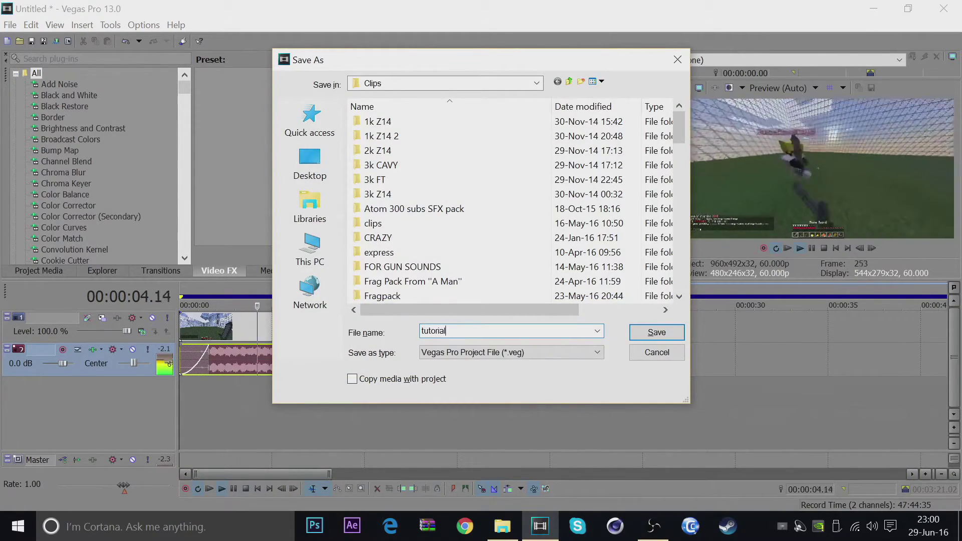
pyautogui.click(310, 166)
pyautogui.click(639, 333)
# Insert a new video track above the gameplay clip
pyautogui.press('space')
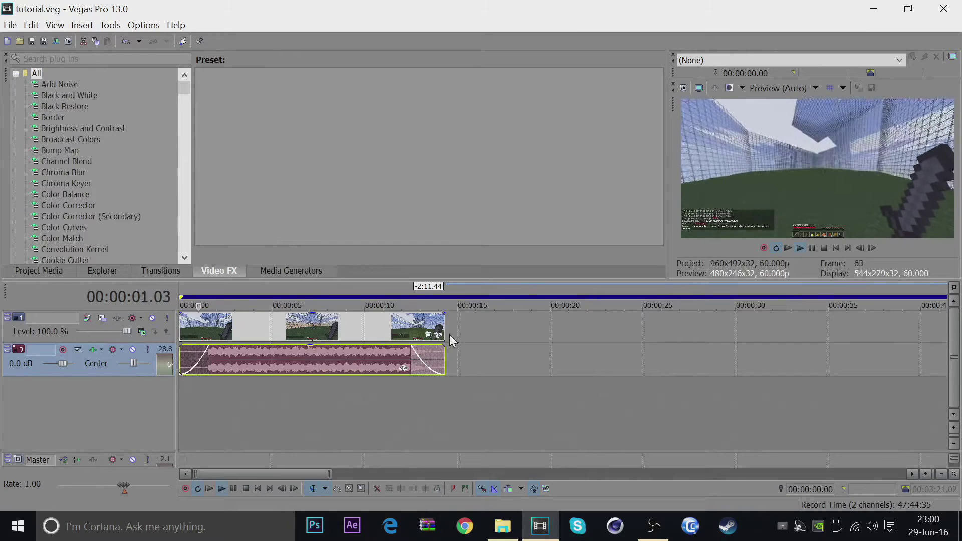
pyautogui.rightClick(475, 326)
pyautogui.click(514, 183)
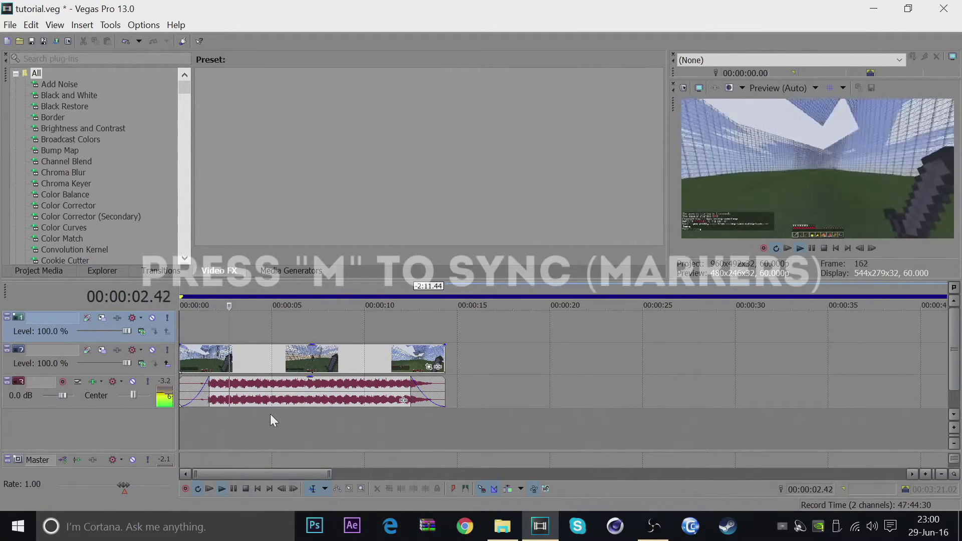
# Place the first ten markers on the song's beats during playback, from about 1.6 to 5.2 seconds
pyautogui.press('space')
pyautogui.press('space')
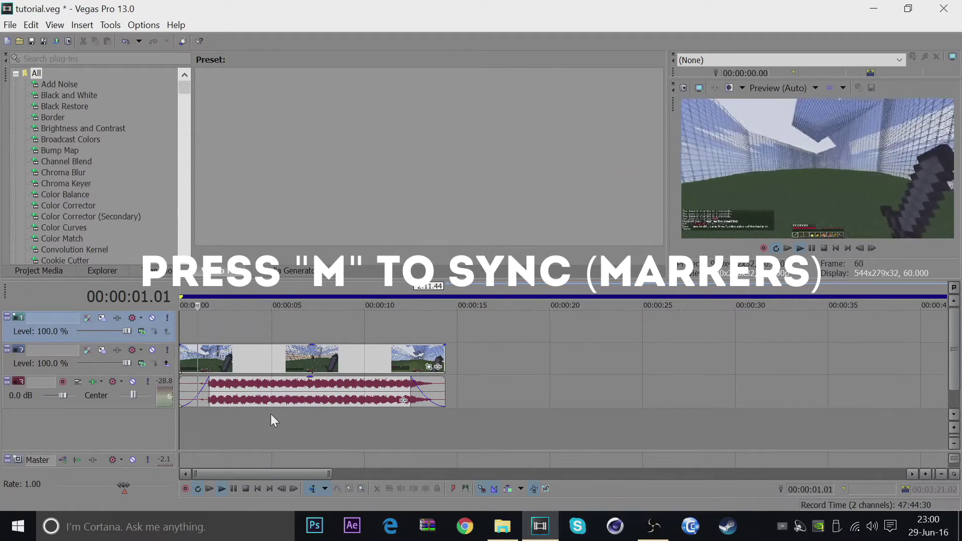
pyautogui.press('space')
pyautogui.press('space')
pyautogui.press('m')
pyautogui.press('m')
pyautogui.press('m')
pyautogui.press('m')
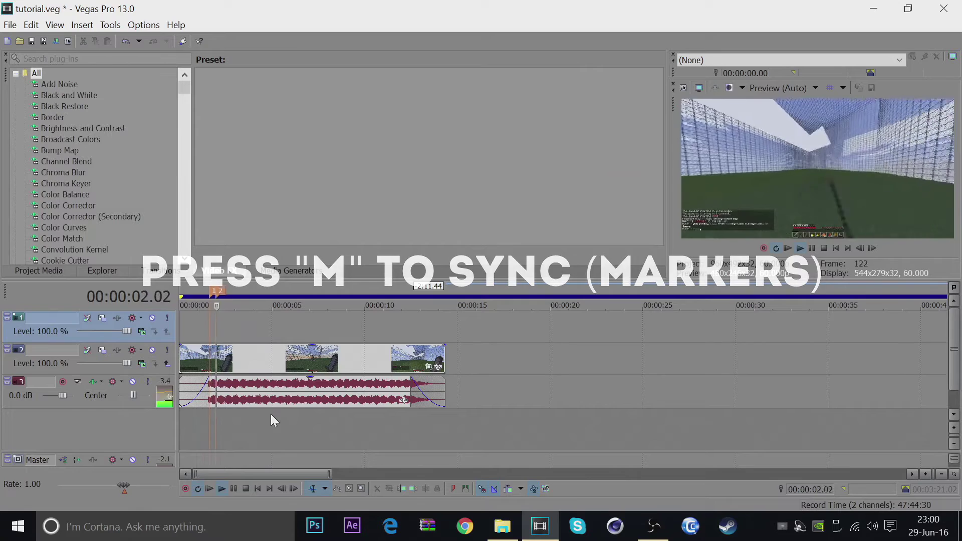
pyautogui.press('m')
pyautogui.press('m')
pyautogui.press('m')
pyautogui.press('m')
pyautogui.press('m')
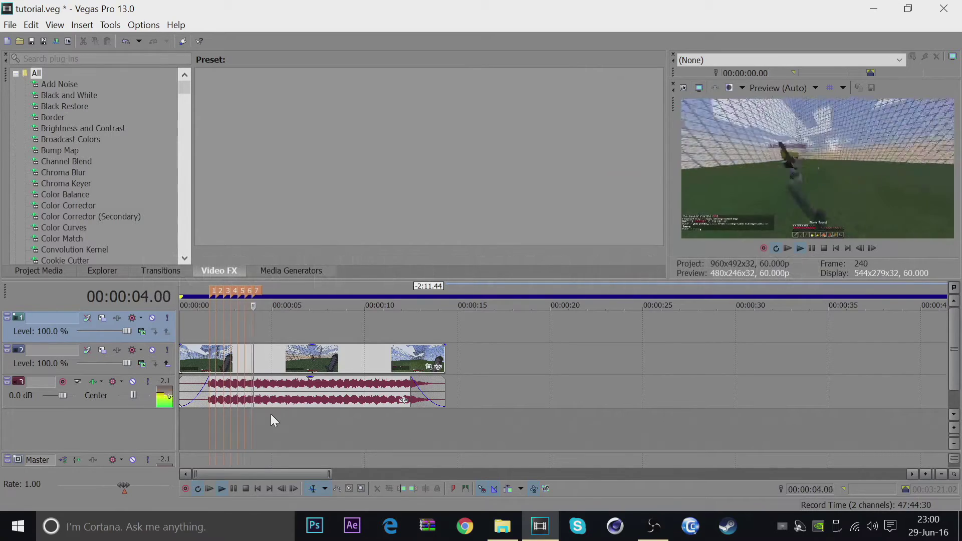
pyautogui.press('m')
pyautogui.press('space')
pyautogui.press('9')
pyautogui.press('space')
pyautogui.click(243, 416)
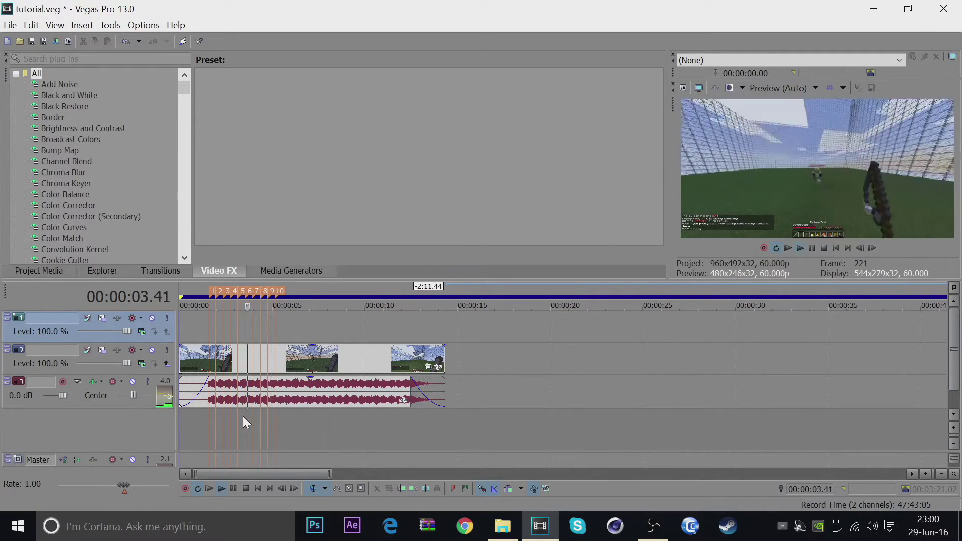
pyautogui.press('m')
pyautogui.press('space')
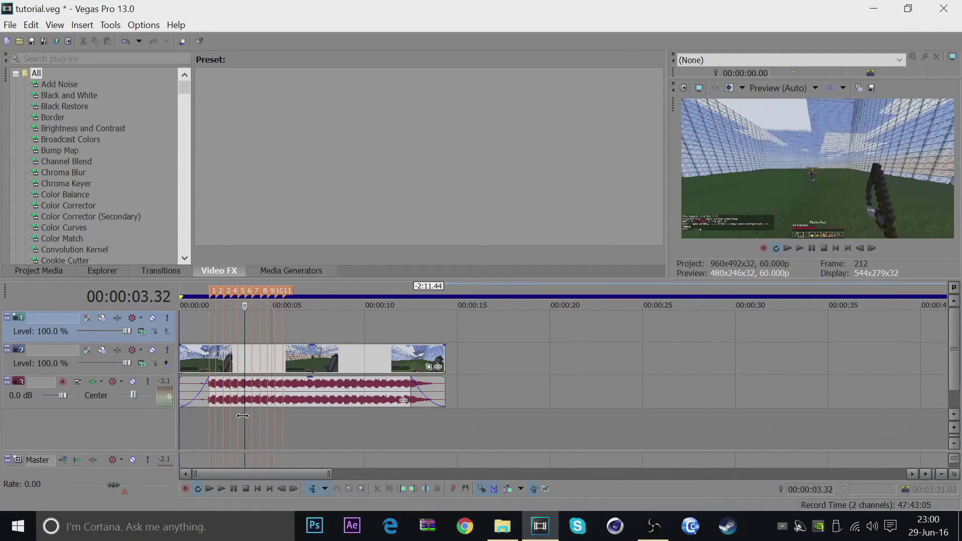
# Place markers 11 to 28 on the song's remaining beats during playback, up to about 12.4 seconds
pyautogui.press('space')
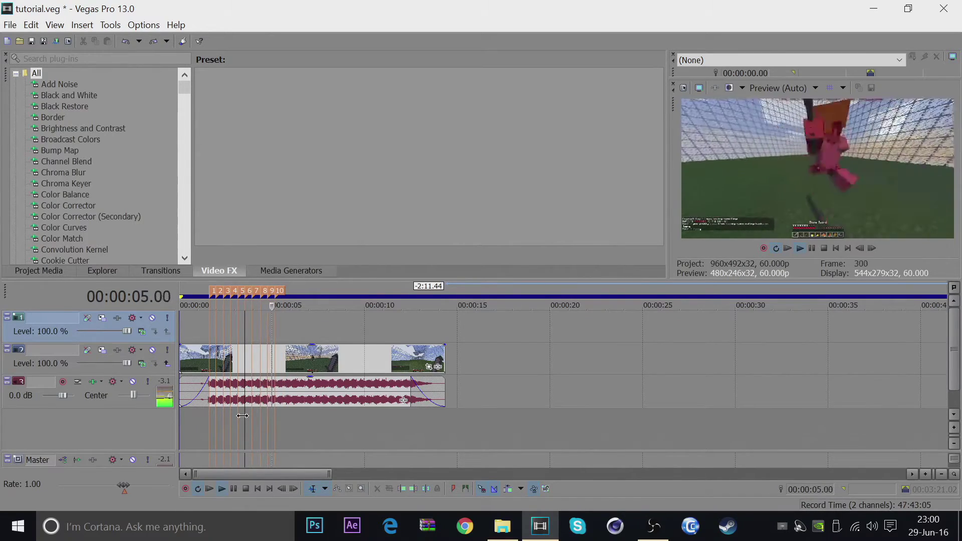
pyautogui.press('m')
pyautogui.press('m')
pyautogui.press('m')
pyautogui.press('m')
pyautogui.press('m')
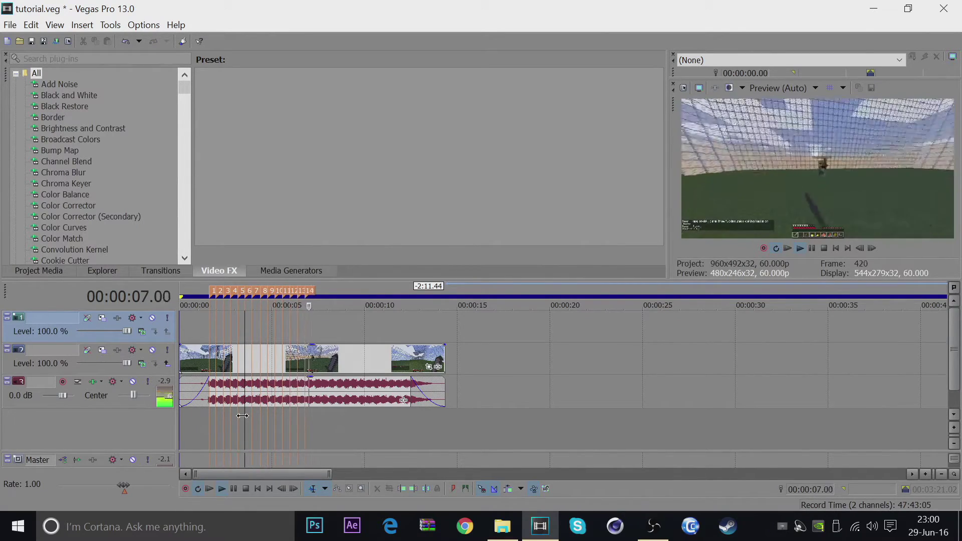
pyautogui.press('m')
pyautogui.press('m')
pyautogui.press('m')
pyautogui.press('m')
pyautogui.press('m')
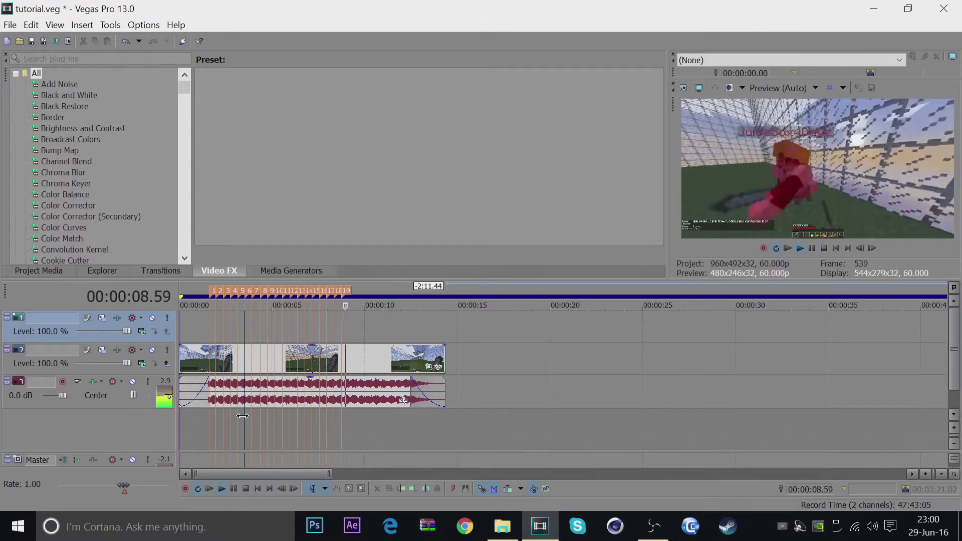
pyautogui.press('m')
pyautogui.press('m')
pyautogui.press('m')
pyautogui.press('m')
pyautogui.press('m')
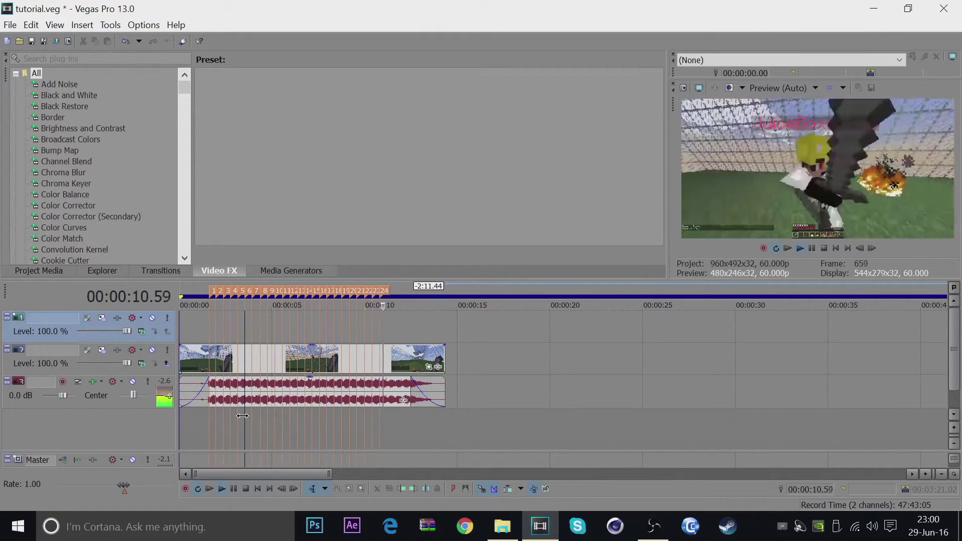
pyautogui.press('m')
pyautogui.press('m')
pyautogui.press('m')
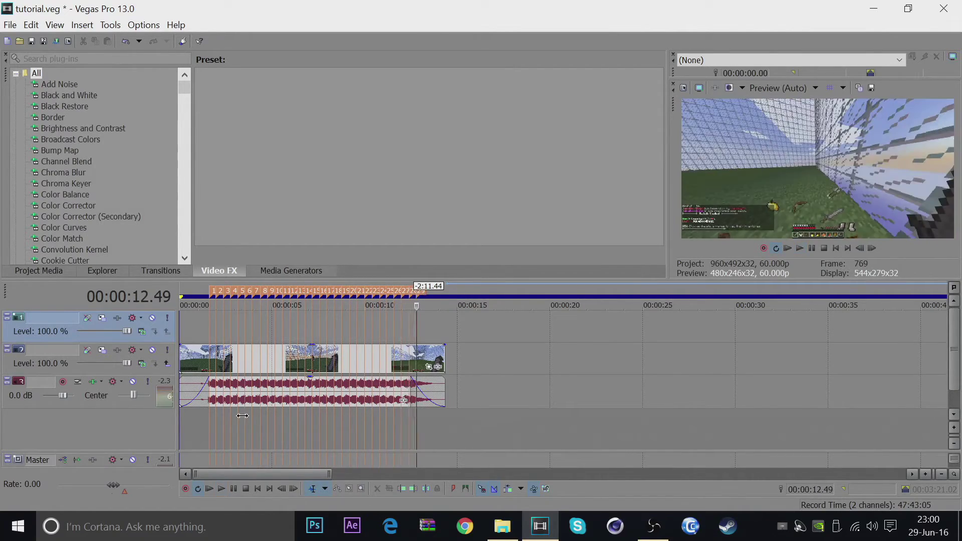
pyautogui.press('space')
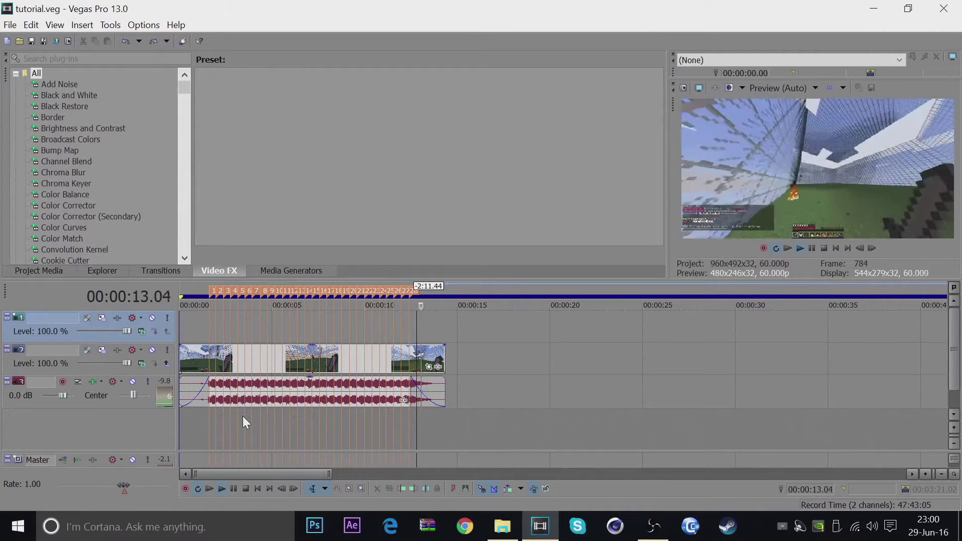
pyautogui.press('space')
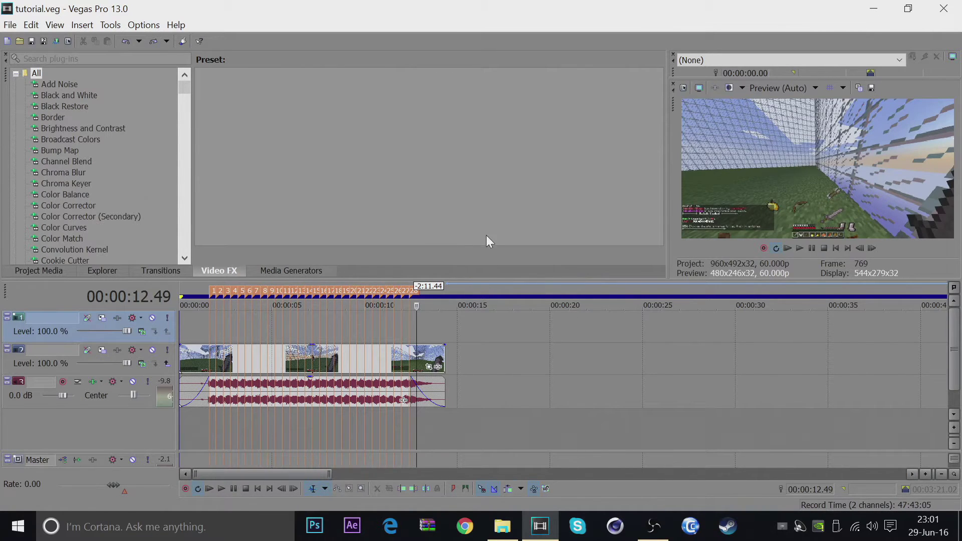
pyautogui.click(430, 367)
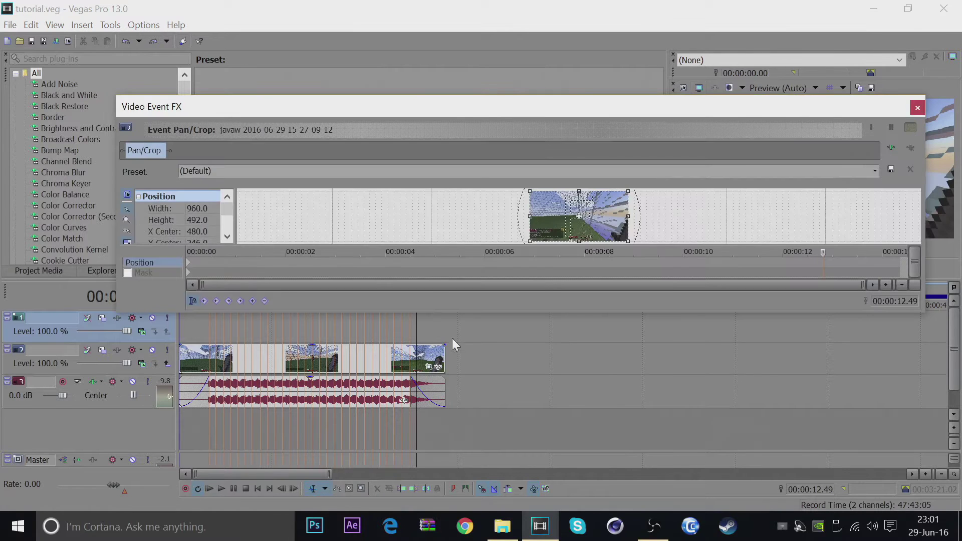
pyautogui.scroll(4, 353, 381)
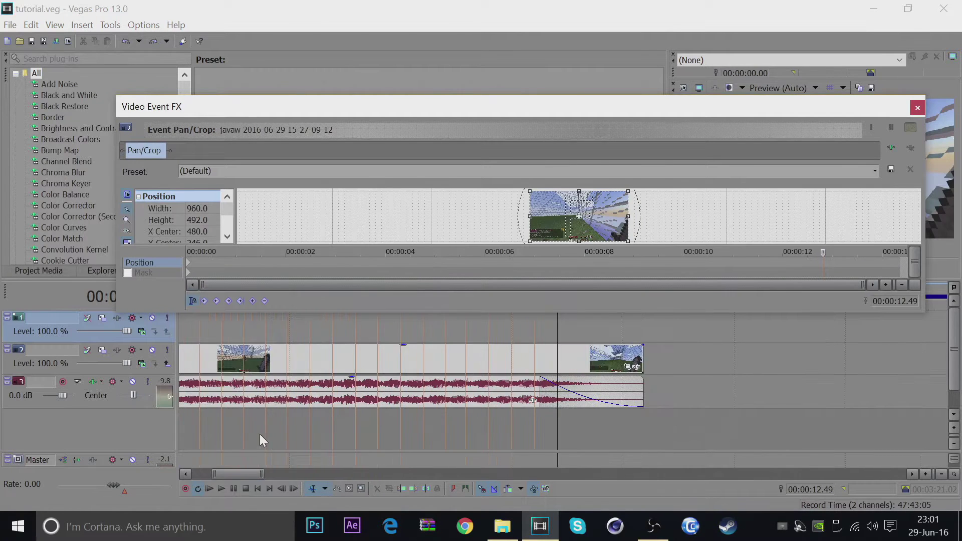
pyautogui.moveTo(250, 469); pyautogui.dragTo(196, 469)
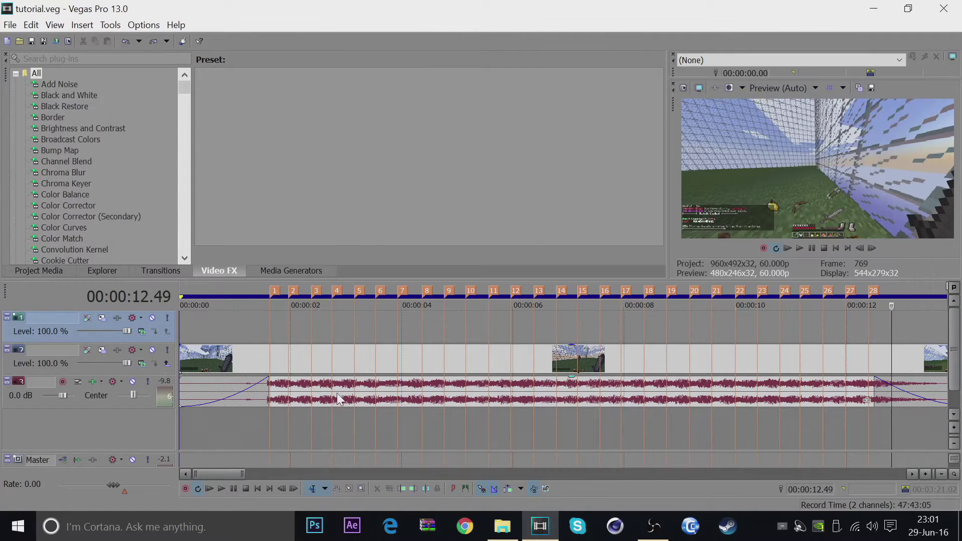
# Add a velocity envelope to the gameplay clip and set it to 50% forward velocity
pyautogui.rightClick(332, 360)
pyautogui.moveTo(424, 367)
pyautogui.click(602, 364)
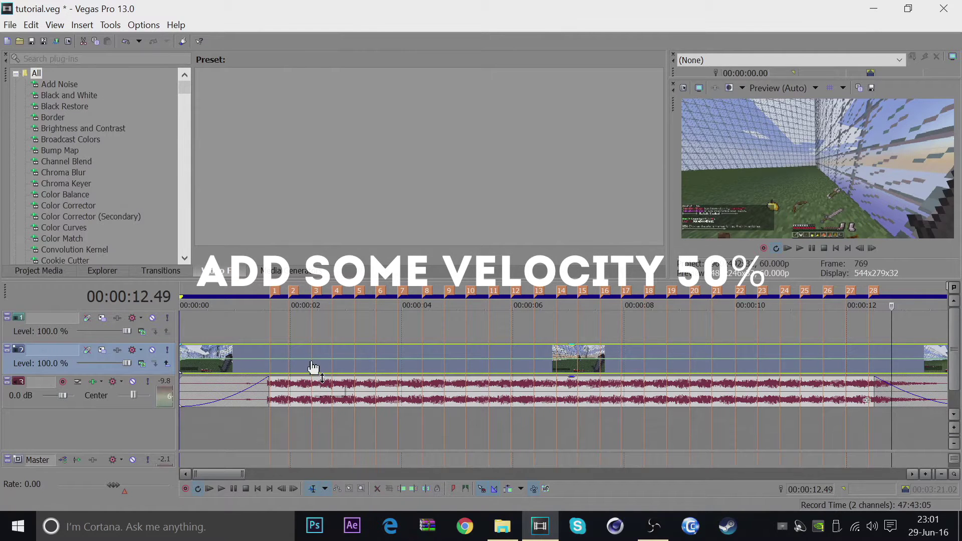
pyautogui.rightClick(182, 365)
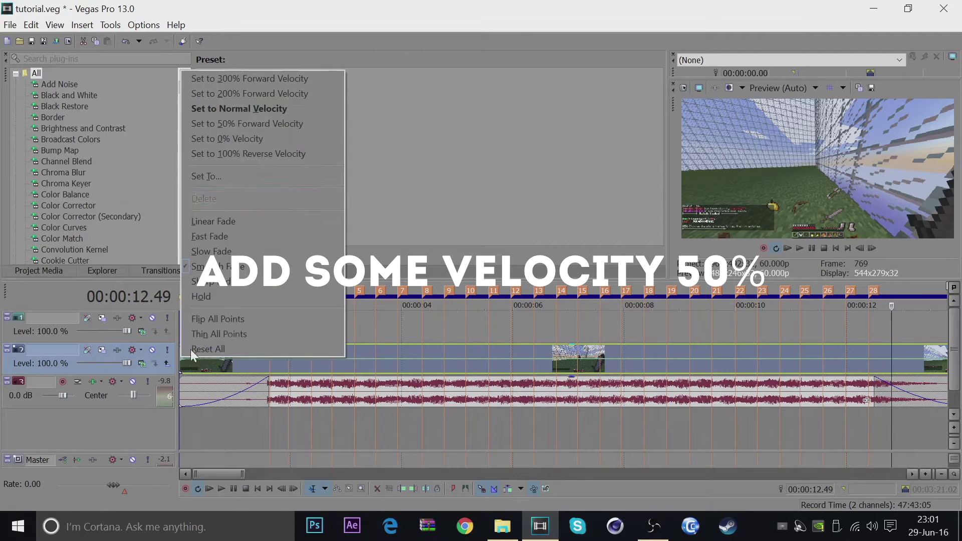
pyautogui.click(249, 125)
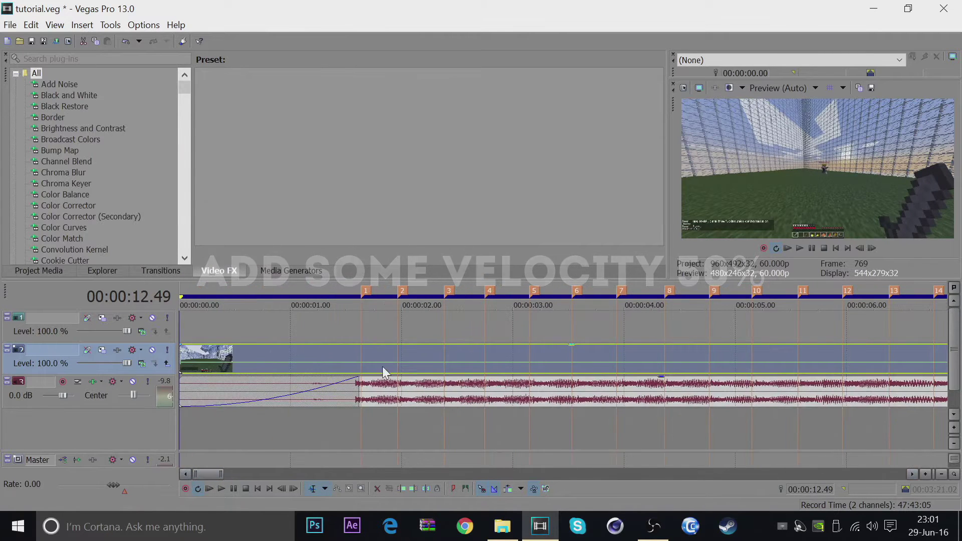
# Add three velocity points around marker 1 and raise the middle one to 300%
pyautogui.click(347, 364)
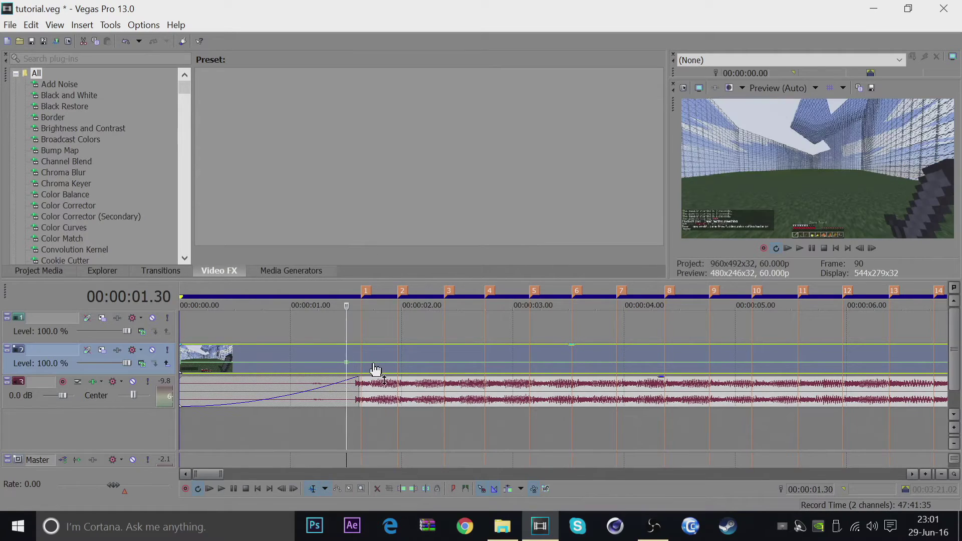
pyautogui.doubleClick(374, 363)
pyautogui.doubleClick(361, 363)
pyautogui.moveTo(361, 362)
pyautogui.mouseDown()
pyautogui.moveTo(370, 320)
pyautogui.moveTo(362, 345)
pyautogui.mouseUp()
# Add three velocity points around marker 2, raise the middle one to 300% and play the synced section
pyautogui.doubleClick(387, 362)
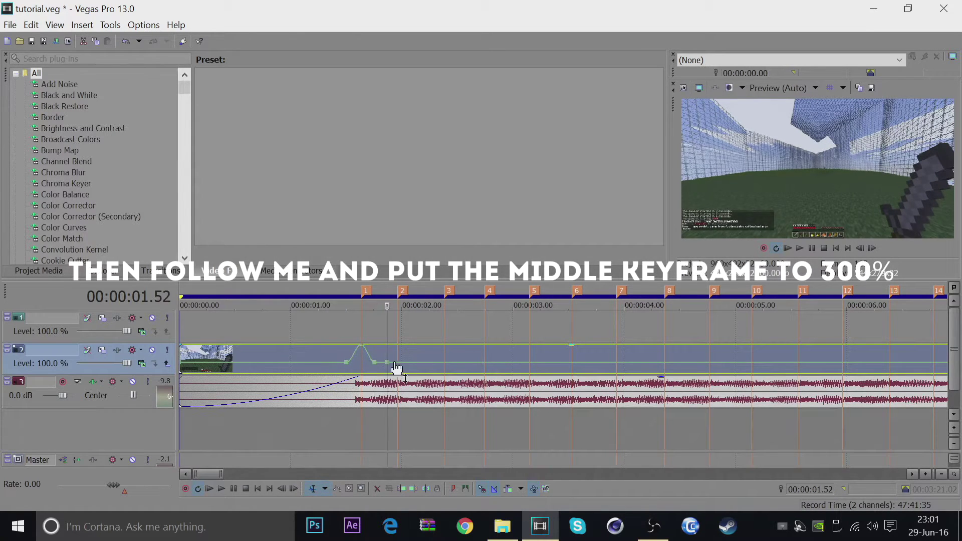
pyautogui.doubleClick(412, 362)
pyautogui.hotkey('ctrl', 'z')
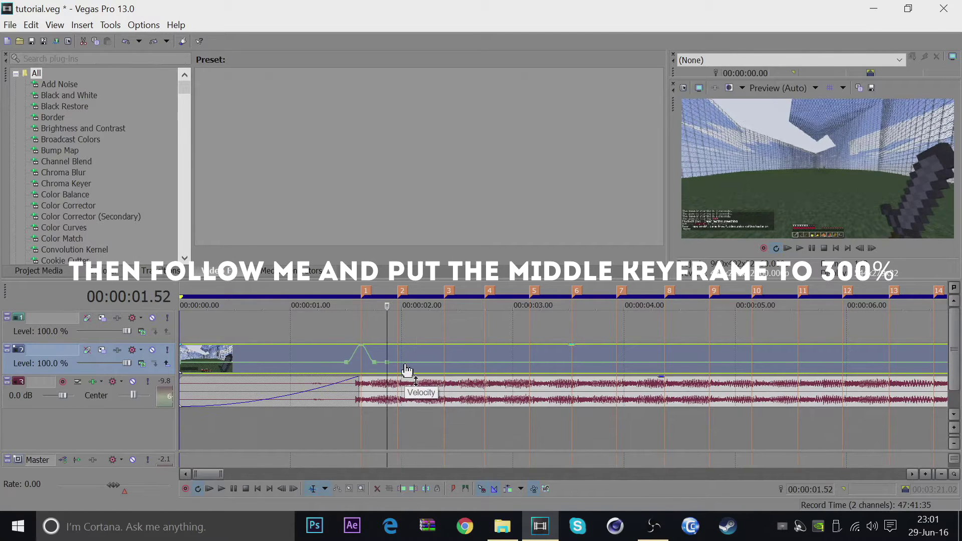
pyautogui.doubleClick(411, 363)
pyautogui.doubleClick(398, 362)
pyautogui.moveTo(397, 362); pyautogui.dragTo(398, 343)
pyautogui.click(348, 328)
pyautogui.press('space')
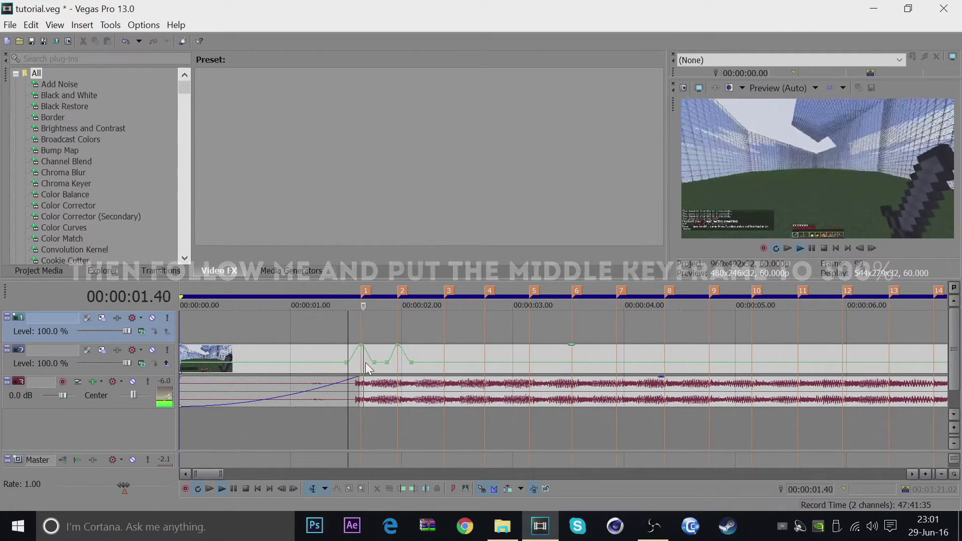
# Stop playback, add three velocity points around each of markers 3, 4 and 5, and raise the middle ones to 300%
pyautogui.press('space')
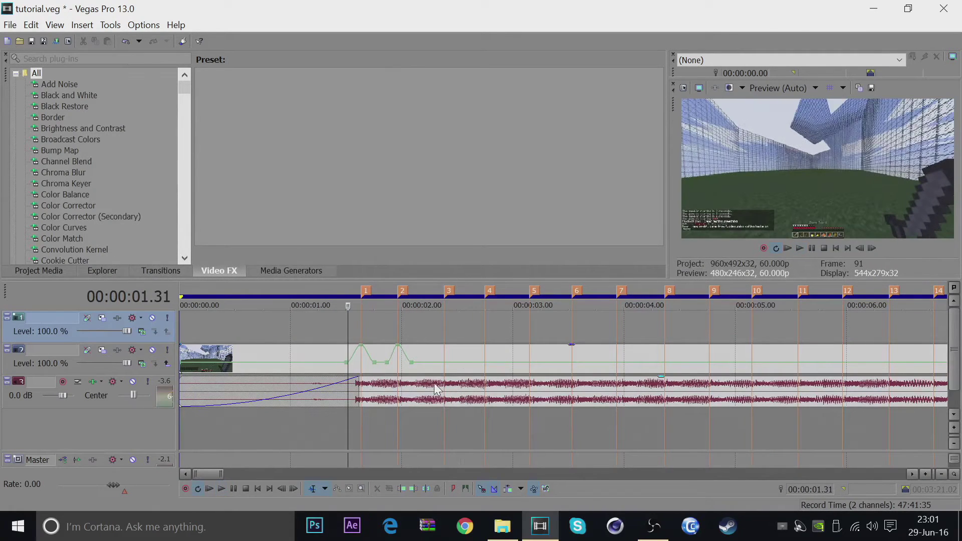
pyautogui.doubleClick(435, 362)
pyautogui.hotkey('ctrl', 'z')
pyautogui.doubleClick(433, 362)
pyautogui.doubleClick(457, 362)
pyautogui.doubleClick(444, 362)
pyautogui.doubleClick(473, 363)
pyautogui.doubleClick(498, 362)
pyautogui.moveTo(444, 362); pyautogui.dragTo(530, 345)
pyautogui.doubleClick(485, 362)
pyautogui.doubleClick(530, 362)
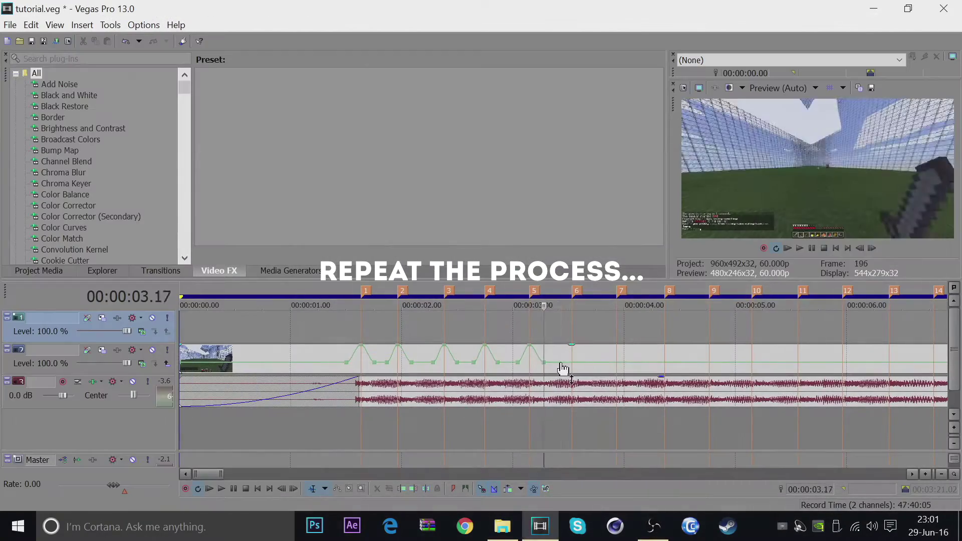
# Build the same 300% velocity peaks at markers 6 and 7 and play from just before marker 1
pyautogui.doubleClick(601, 362)
pyautogui.doubleClick(617, 362)
pyautogui.doubleClick(631, 362)
pyautogui.moveTo(617, 362); pyautogui.dragTo(617, 344)
pyautogui.moveTo(620, 301); pyautogui.dragTo(609, 301)
pyautogui.click(343, 329)
pyautogui.press('space')
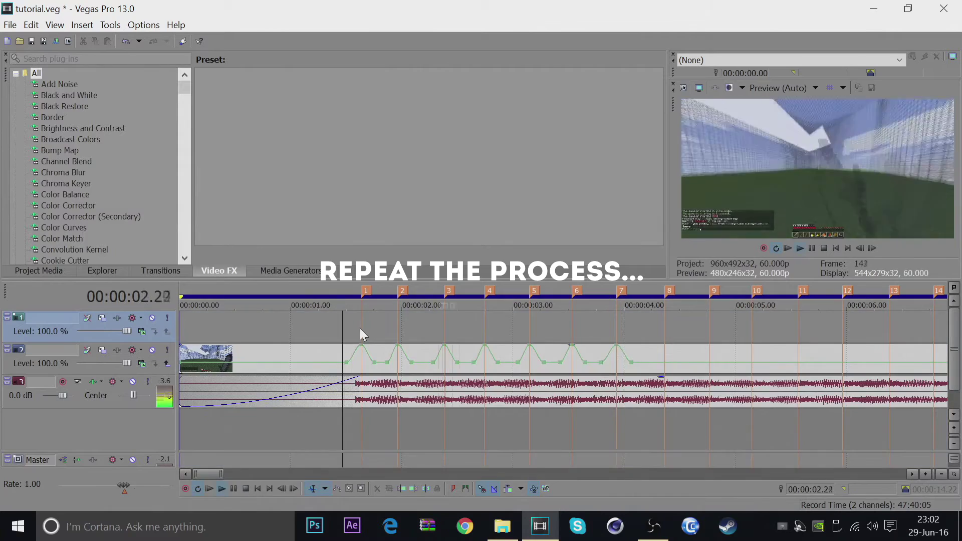
# Stop playback and add three-point velocity peaks at markers 8 and 9, raising the middle points to 300%
pyautogui.press('space')
pyautogui.doubleClick(651, 362)
pyautogui.doubleClick(665, 363)
pyautogui.doubleClick(678, 362)
pyautogui.moveTo(665, 362); pyautogui.dragTo(664, 345)
pyautogui.doubleClick(693, 363)
pyautogui.doubleClick(709, 362)
pyautogui.doubleClick(725, 362)
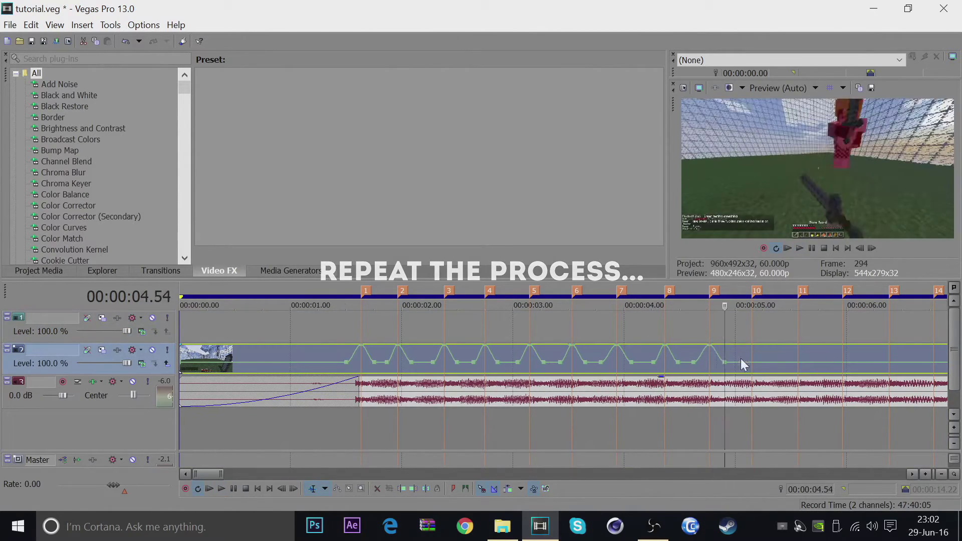
# Continue the three-point 300% velocity peaks on the gameplay clip at markers 10 through 16
pyautogui.doubleClick(812, 369)
pyautogui.moveTo(812, 370); pyautogui.dragTo(812, 354)
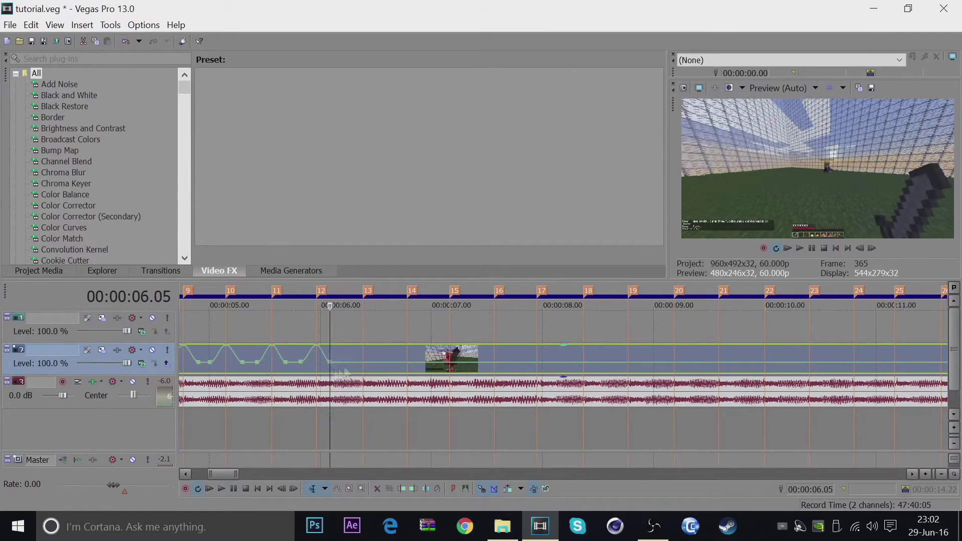
pyautogui.rightClick(333, 362)
pyautogui.click(369, 131)
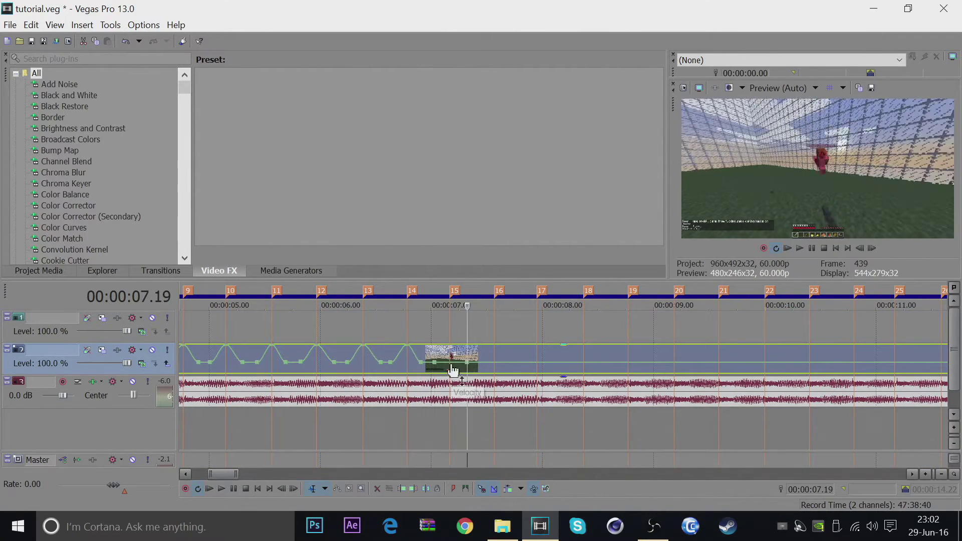
pyautogui.doubleClick(509, 362)
pyautogui.doubleClick(495, 363)
pyautogui.moveTo(495, 362); pyautogui.dragTo(495, 346)
pyautogui.doubleClick(523, 362)
pyautogui.hotkey('ctrl', 'z')
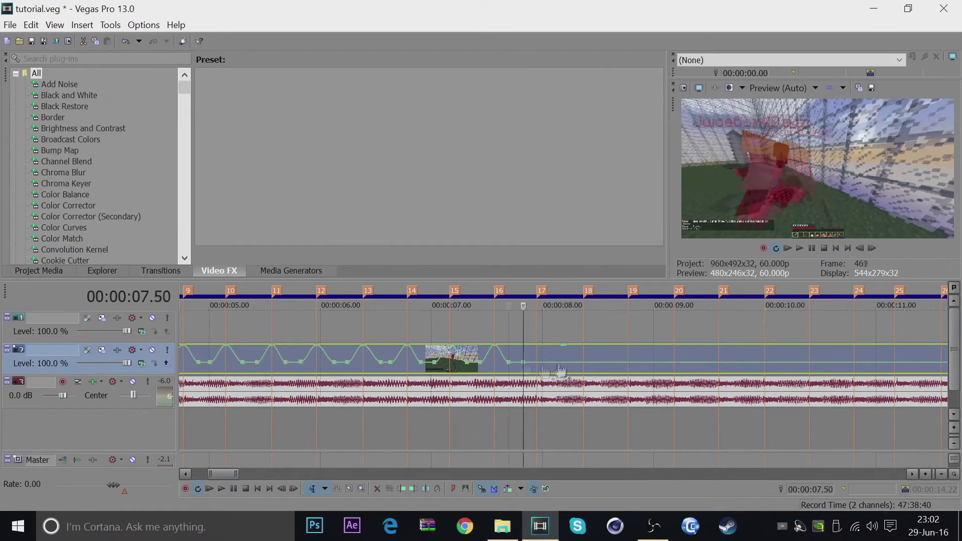
# Continue the three-point 300% velocity peaks on the gameplay clip at markers 17 through 25
pyautogui.doubleClick(614, 362)
pyautogui.moveTo(584, 363); pyautogui.dragTo(629, 345)
pyautogui.doubleClick(642, 362)
pyautogui.doubleClick(659, 362)
pyautogui.doubleClick(694, 363)
pyautogui.hotkey('ctrl', 's')
pyautogui.moveTo(678, 363)
pyautogui.mouseDown()
pyautogui.moveTo(674, 345)
pyautogui.moveTo(723, 345)
pyautogui.mouseUp()
pyautogui.doubleClick(707, 362)
pyautogui.doubleClick(722, 363)
pyautogui.doubleClick(736, 362)
pyautogui.doubleClick(751, 363)
pyautogui.doubleClick(779, 362)
pyautogui.moveTo(776, 368); pyautogui.dragTo(870, 370)
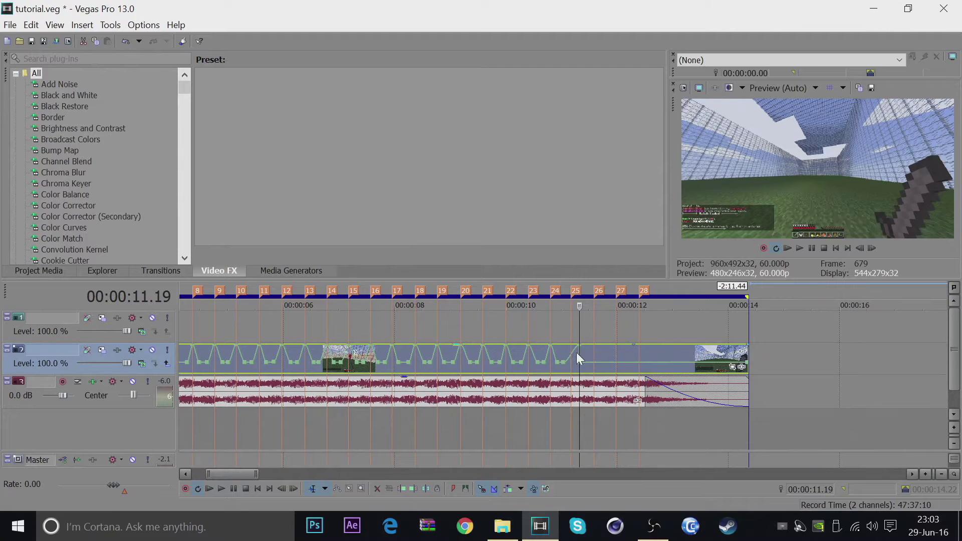
# Raise the velocity peaks at markers 26 and 27 to 300%, with low points on either side
pyautogui.moveTo(595, 363); pyautogui.dragTo(596, 315)
pyautogui.doubleClick(610, 364)
pyautogui.doubleClick(626, 364)
pyautogui.moveTo(617, 364); pyautogui.dragTo(618, 343)
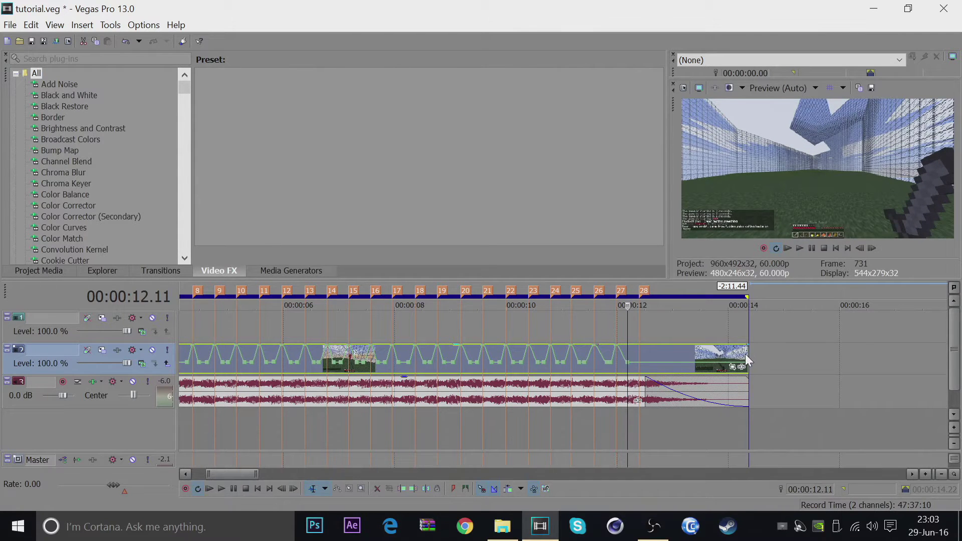
# Trim the end of the gameplay clip back to marker 26
pyautogui.moveTo(745, 354); pyautogui.dragTo(596, 354)
pyautogui.scroll(4, 621, 359)
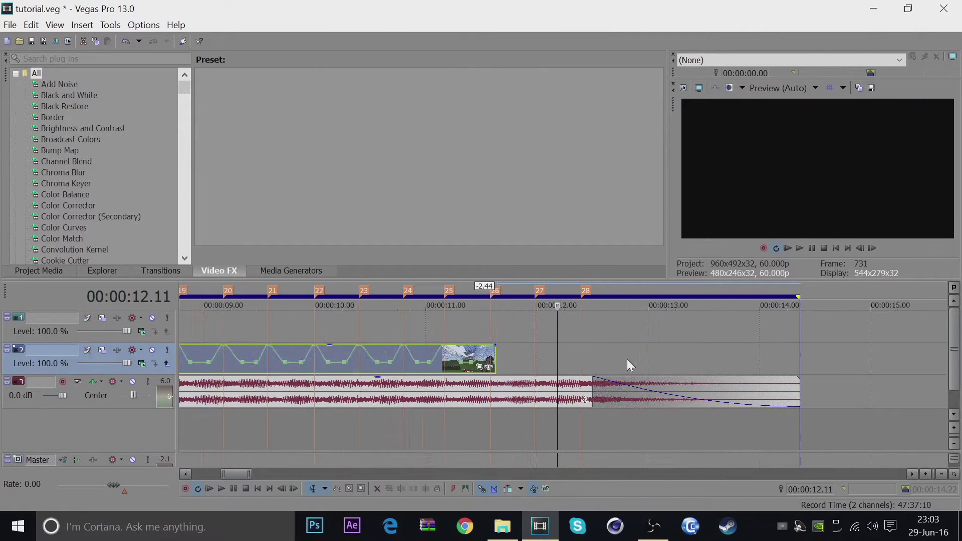
pyautogui.scroll(2, 456, 368)
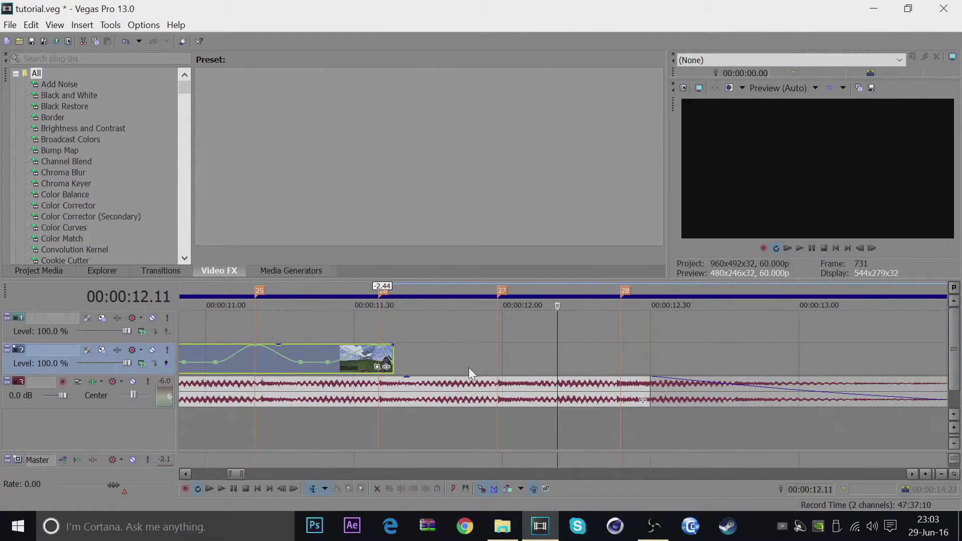
pyautogui.click(389, 353)
pyautogui.moveTo(396, 352); pyautogui.dragTo(380, 351)
pyautogui.hotkey('ctrl', 's')
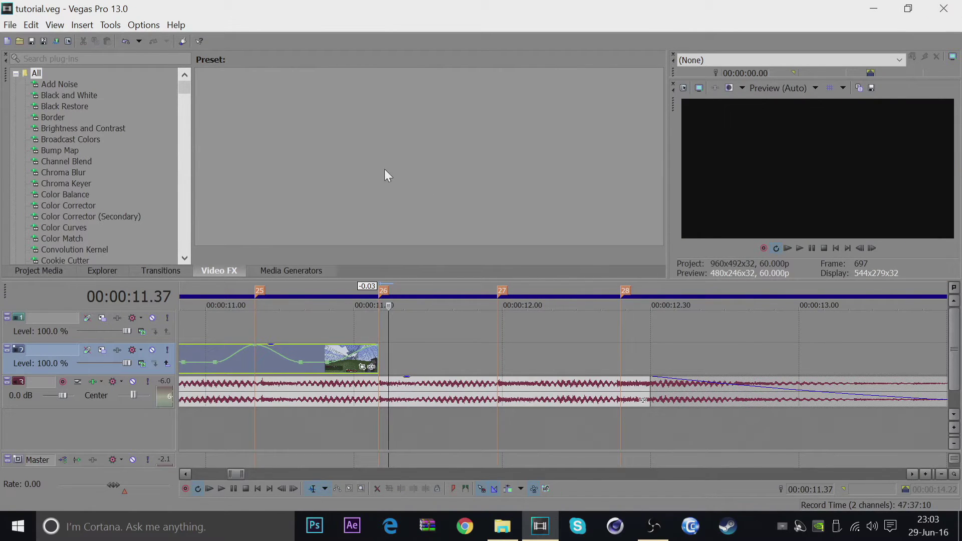
# Shorten the song's end to about 12 seconds and play the edit from the start
pyautogui.scroll(-10, 366, 307)
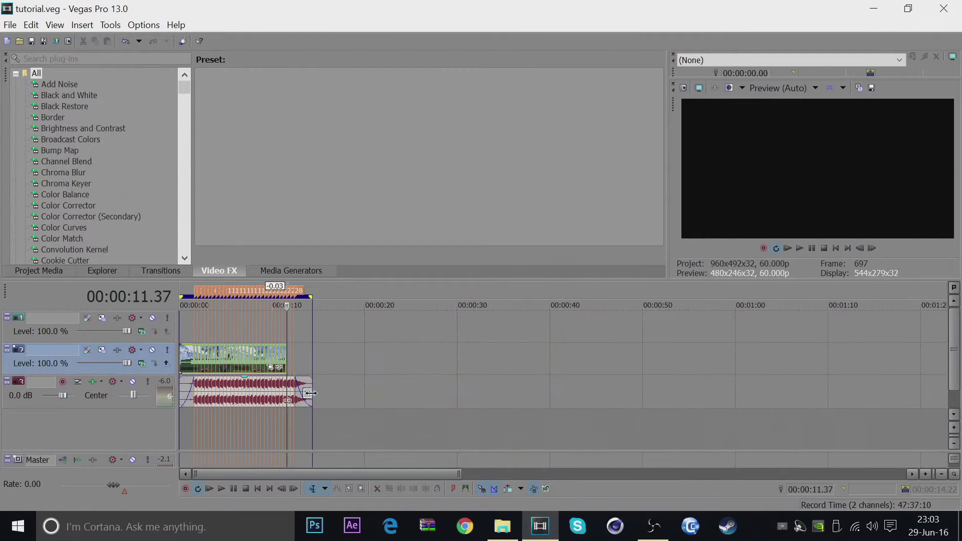
pyautogui.moveTo(309, 400); pyautogui.dragTo(293, 391)
pyautogui.hotkey('ctrl', 's')
pyautogui.click(484, 473)
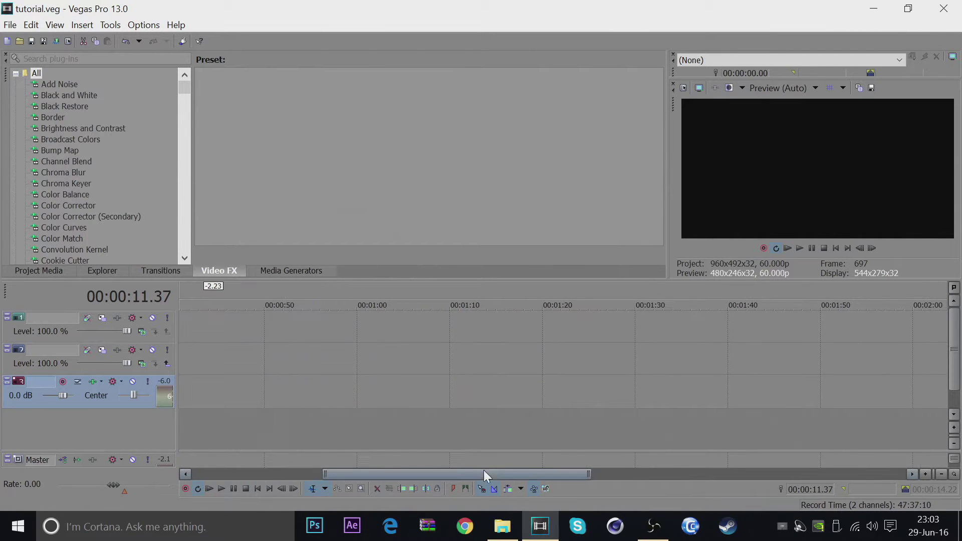
pyautogui.click(446, 415)
pyautogui.moveTo(419, 412); pyautogui.dragTo(220, 476)
pyautogui.click(258, 490)
pyautogui.press('space')
pyautogui.scroll(3, 300, 425)
pyautogui.scroll(3, 299, 426)
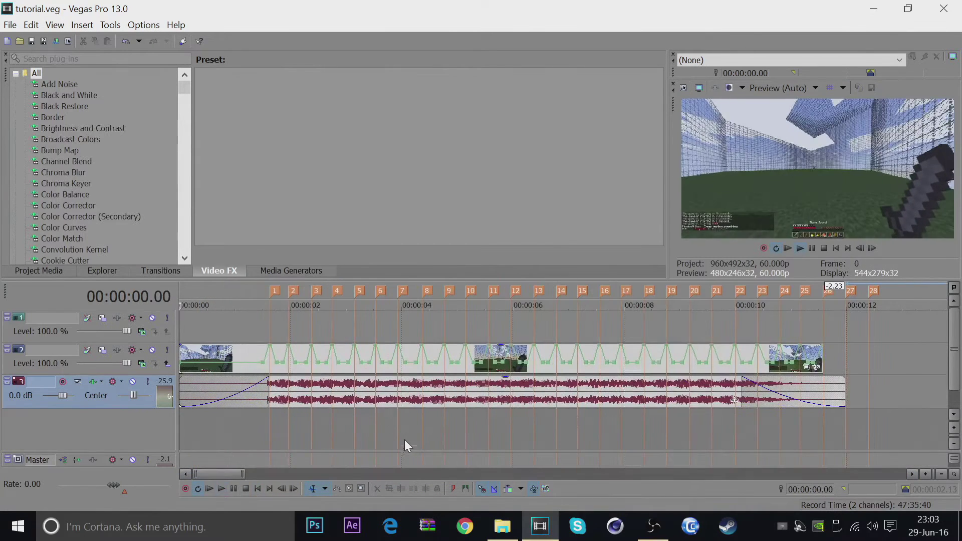
# Trim the song's end to match the end of the gameplay clip and play the start briefly
pyautogui.press('space')
pyautogui.moveTo(842, 386); pyautogui.dragTo(822, 385)
pyautogui.press('space')
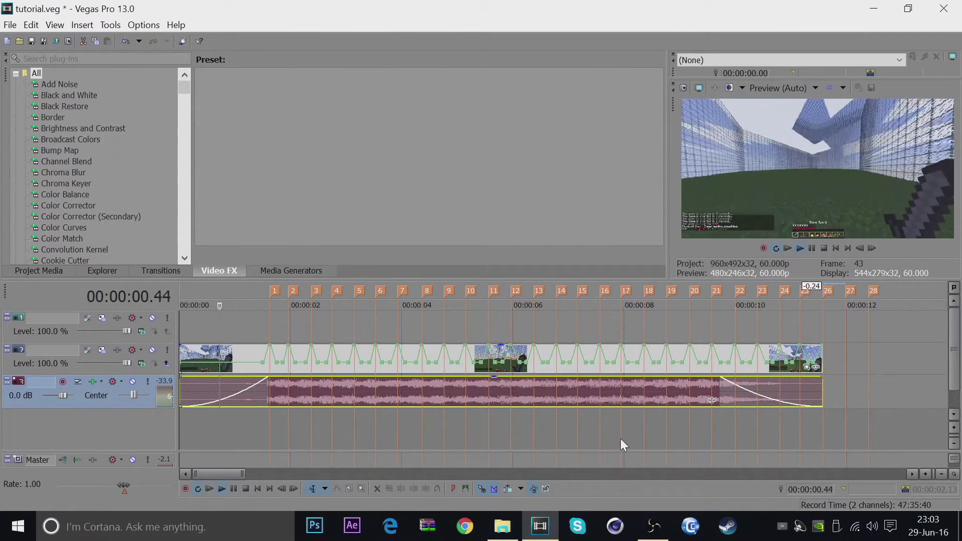
pyautogui.press('space')
# Shorten the song's fade-out so it starts at about marker 22 and play through the edit
pyautogui.moveTo(723, 376)
pyautogui.mouseDown()
pyautogui.moveTo(804, 374)
pyautogui.moveTo(736, 376)
pyautogui.mouseUp()
pyautogui.press('space')
pyautogui.press('space')
pyautogui.press('space')
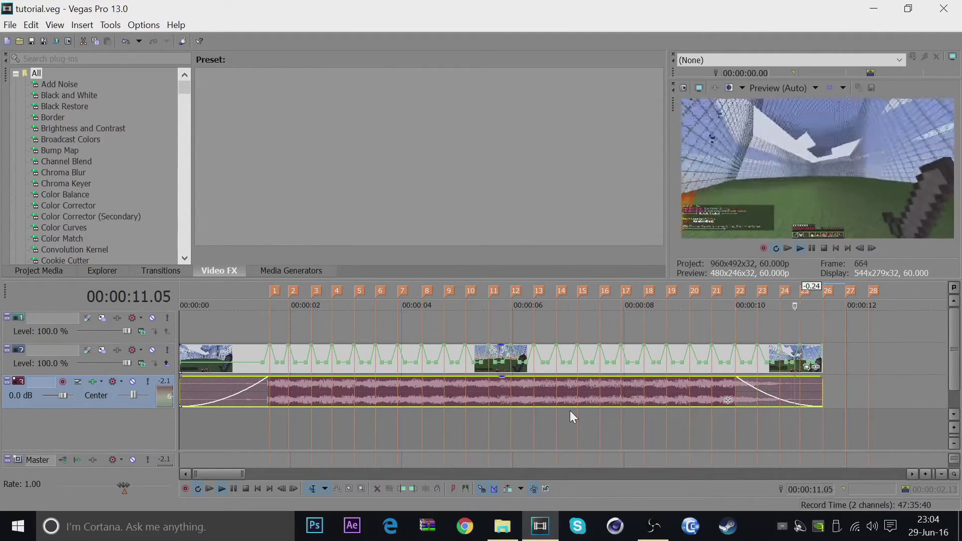
pyautogui.press('space')
pyautogui.press('space')
pyautogui.press('space')
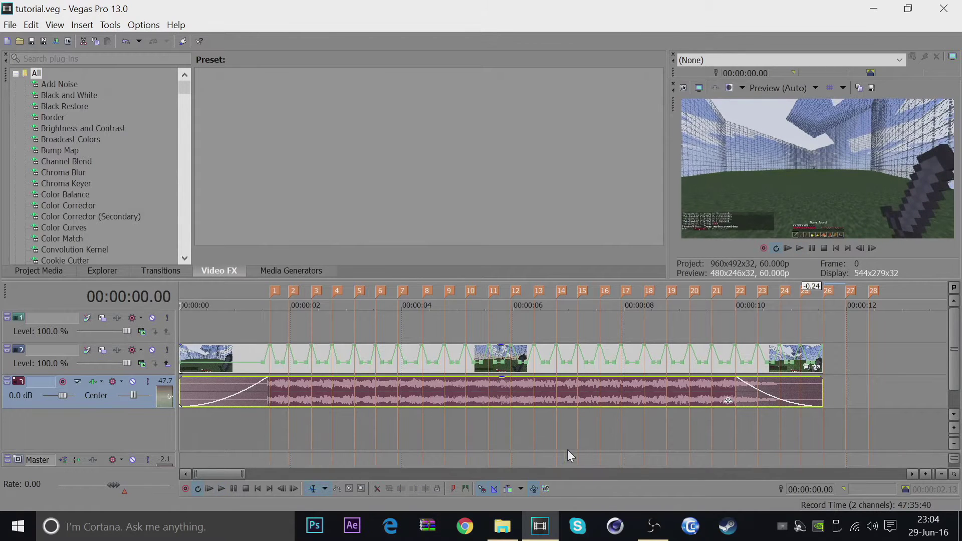
# Open Event Pan/Crop for the gameplay clip, move to marker 1, try resizing the crop frame and undo it
pyautogui.click(806, 367)
pyautogui.scroll(2, 344, 388)
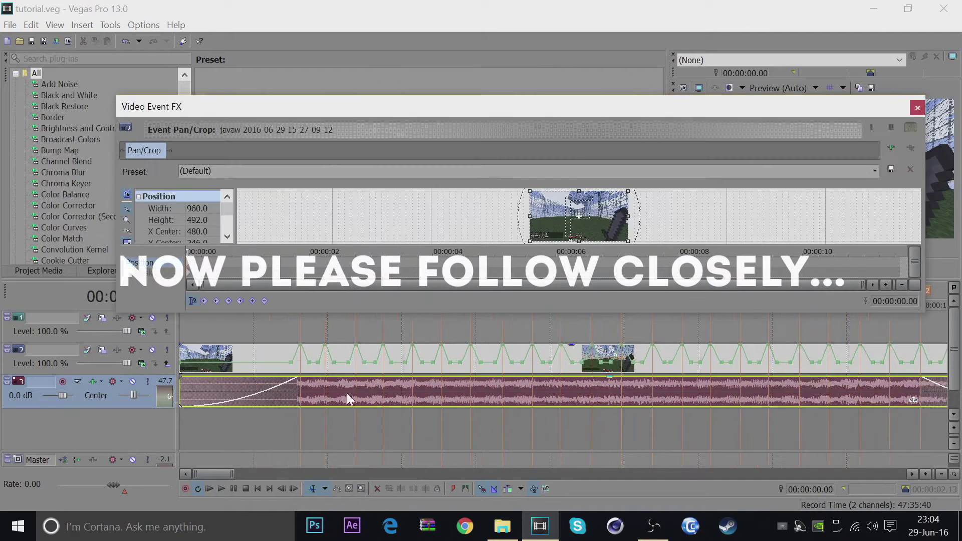
pyautogui.scroll(2, 350, 398)
pyautogui.click(367, 373)
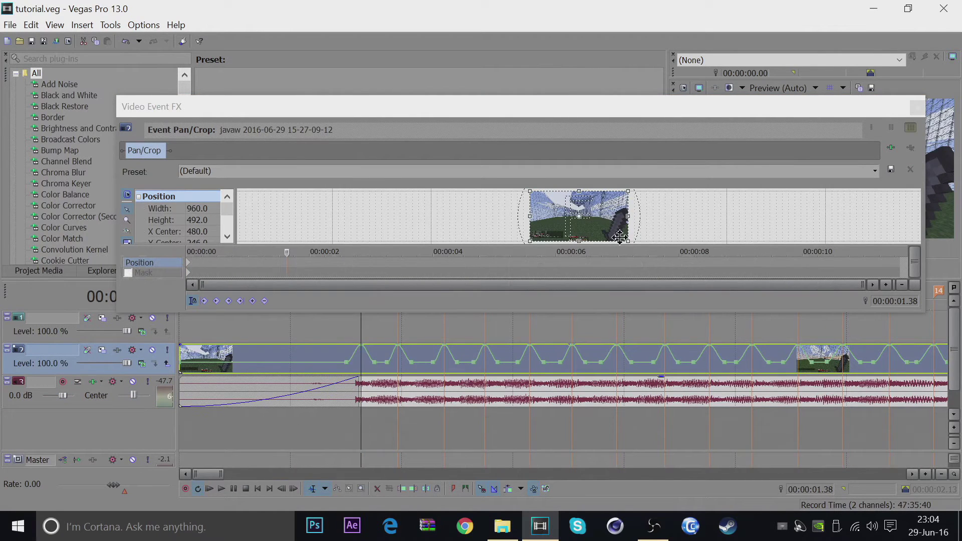
pyautogui.moveTo(627, 237); pyautogui.dragTo(639, 245)
pyautogui.hotkey('ctrl', 'z')
# Five frames before marker 1, create a Position keyframe with the crop frame reduced to 715.6 by 366.7
pyautogui.press('Left')
pyautogui.press('Left')
pyautogui.press('Left')
pyautogui.press('Left')
pyautogui.press('Left')
pyautogui.rightClick(598, 226)
pyautogui.click(612, 237)
pyautogui.moveTo(624, 242); pyautogui.dragTo(616, 235)
# Restore the crop frame to 960 by 492 at marker 1, then select and copy both Position keyframes
pyautogui.click(362, 368)
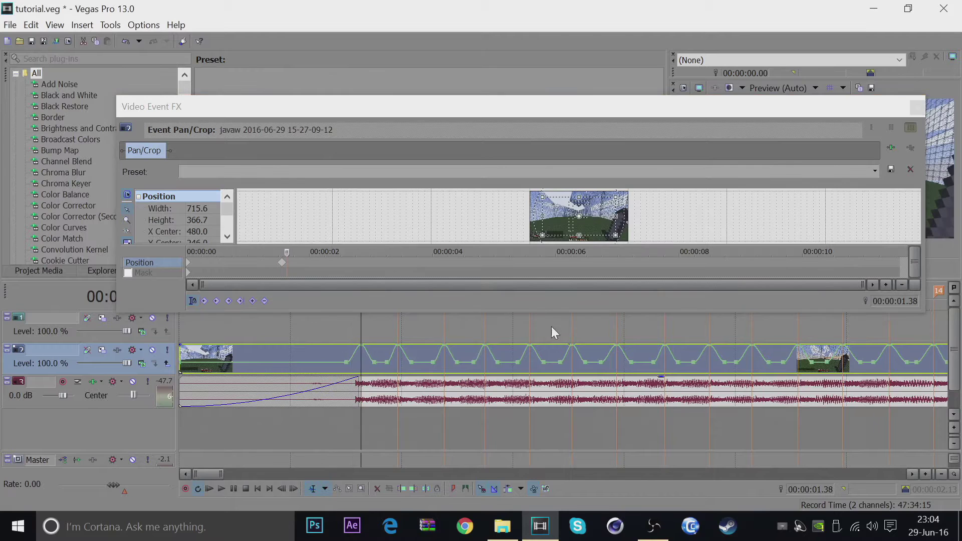
pyautogui.rightClick(568, 222)
pyautogui.click(578, 232)
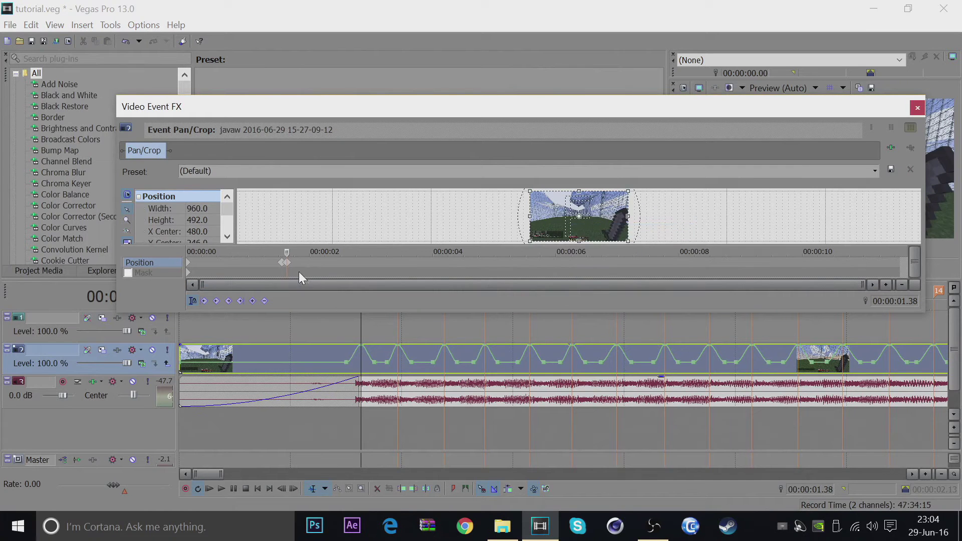
pyautogui.moveTo(279, 259); pyautogui.dragTo(294, 263)
# Paste the keyframe pair at marker 2 and shift it so its second keyframe lands on the marker
pyautogui.click(397, 365)
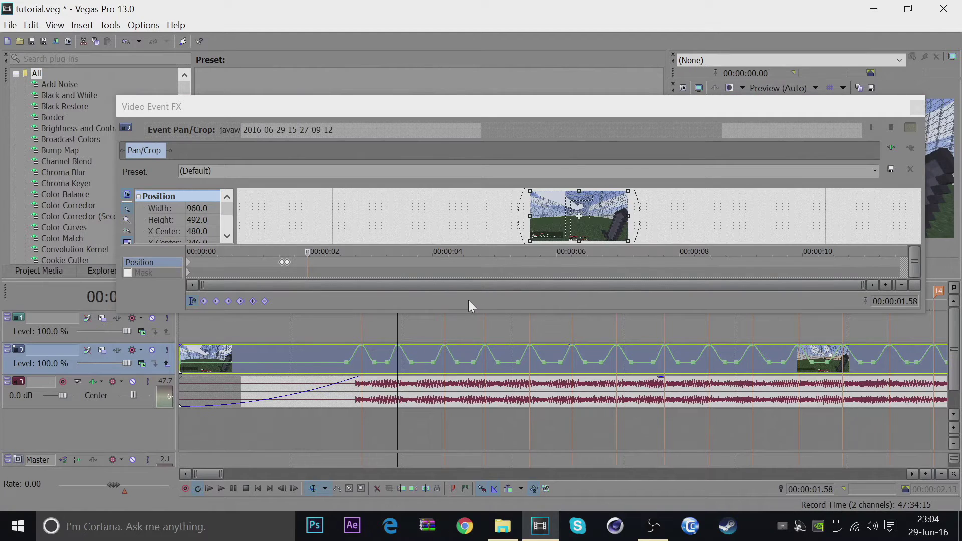
pyautogui.rightClick(308, 263)
pyautogui.click(349, 305)
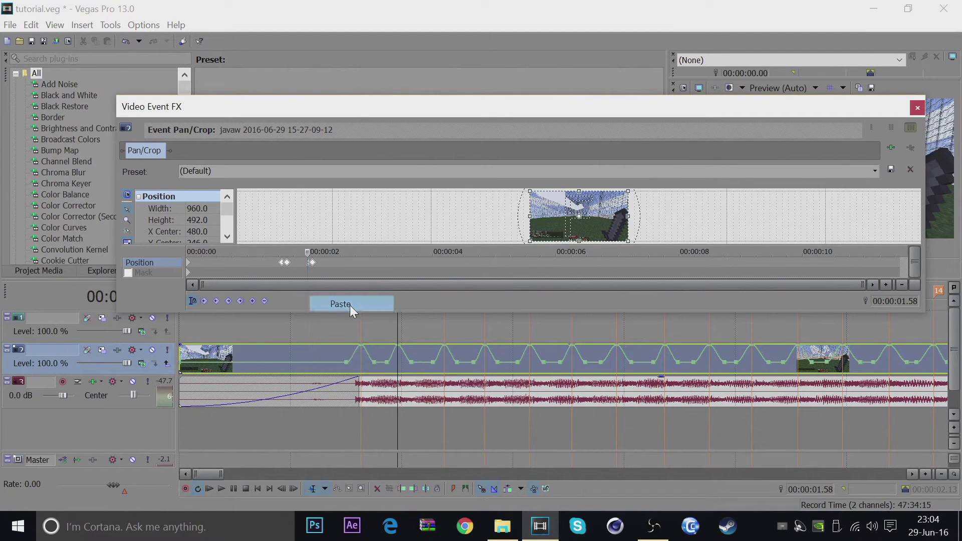
pyautogui.moveTo(310, 266); pyautogui.dragTo(309, 265)
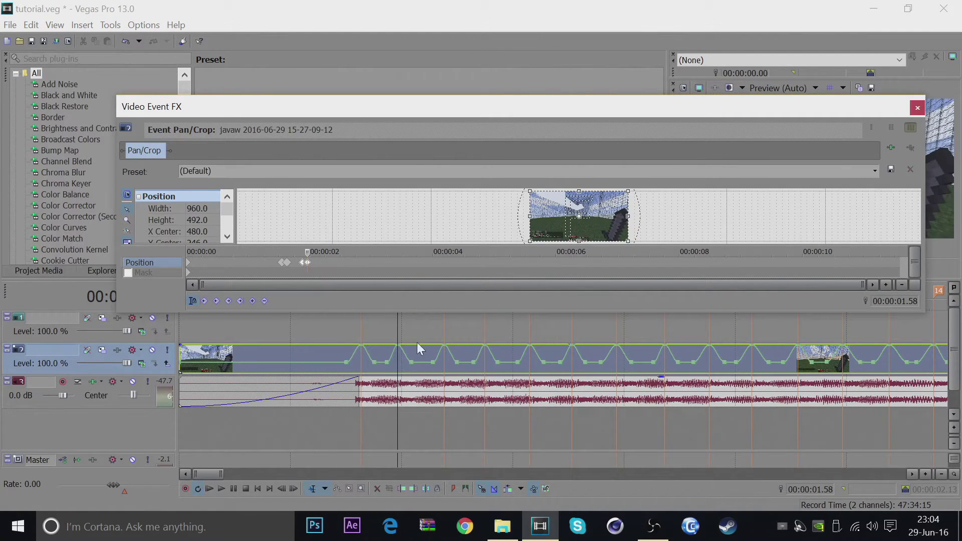
# Paste the keyframe pair at markers 3 and 4, aligning each pair's second keyframe with its marker
pyautogui.rightClick(333, 263)
pyautogui.click(369, 307)
pyautogui.moveTo(339, 265); pyautogui.dragTo(332, 266)
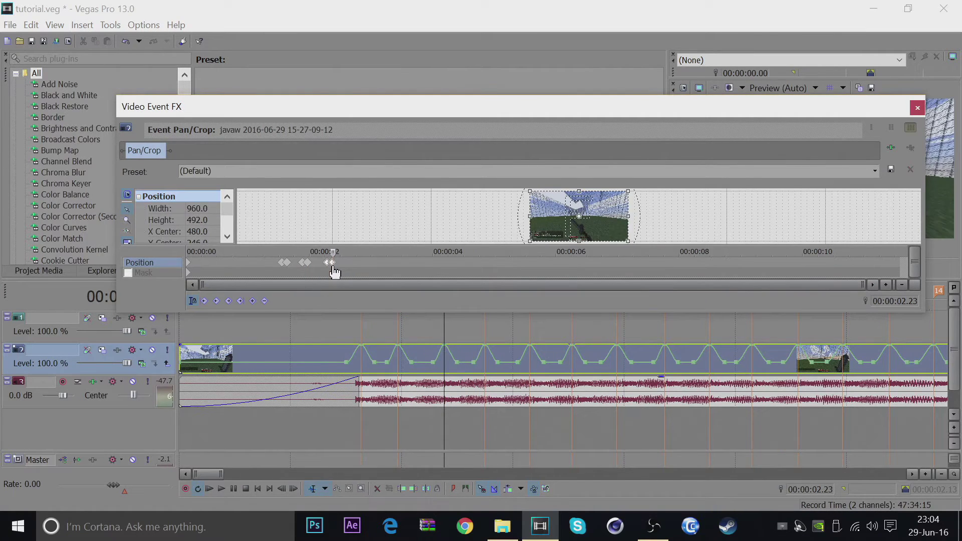
pyautogui.click(356, 263)
pyautogui.rightClick(356, 262)
pyautogui.click(380, 303)
pyautogui.moveTo(365, 272); pyautogui.dragTo(358, 272)
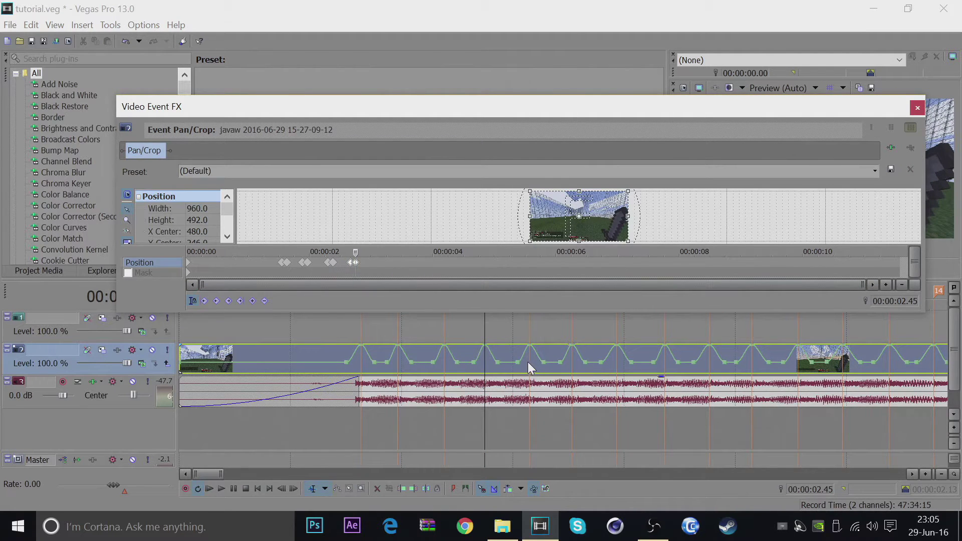
# Paste and align the keyframe pair at marker 5, then close the Pan/Crop window
pyautogui.click(382, 271)
pyautogui.rightClick(384, 271)
pyautogui.click(438, 303)
pyautogui.moveTo(387, 271); pyautogui.dragTo(384, 271)
pyautogui.click(917, 107)
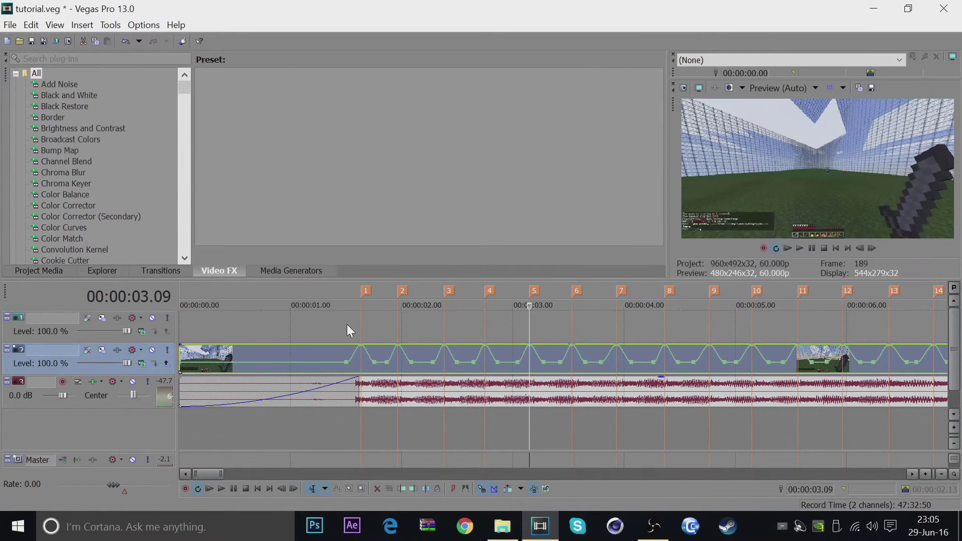
# Play the clip from just before marker 1 to check the zoom effect on the first beats
pyautogui.click(344, 326)
pyautogui.press('space')
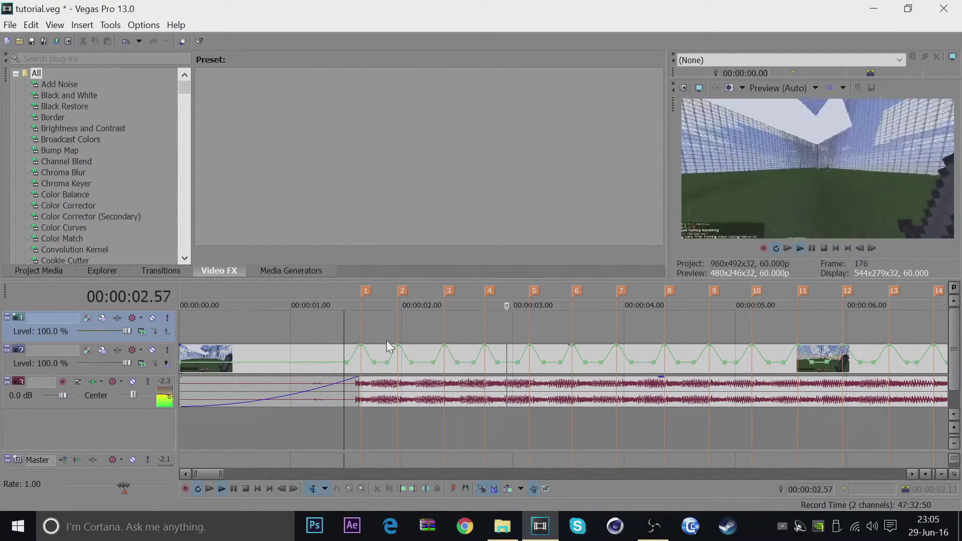
pyautogui.press('space')
pyautogui.press('space')
pyautogui.press('space')
# Reopen the clip's Pan/Crop, copy the five existing keyframe pairs and paste them starting at marker 6
pyautogui.scroll(-1, 519, 372)
pyautogui.scroll(-2, 706, 383)
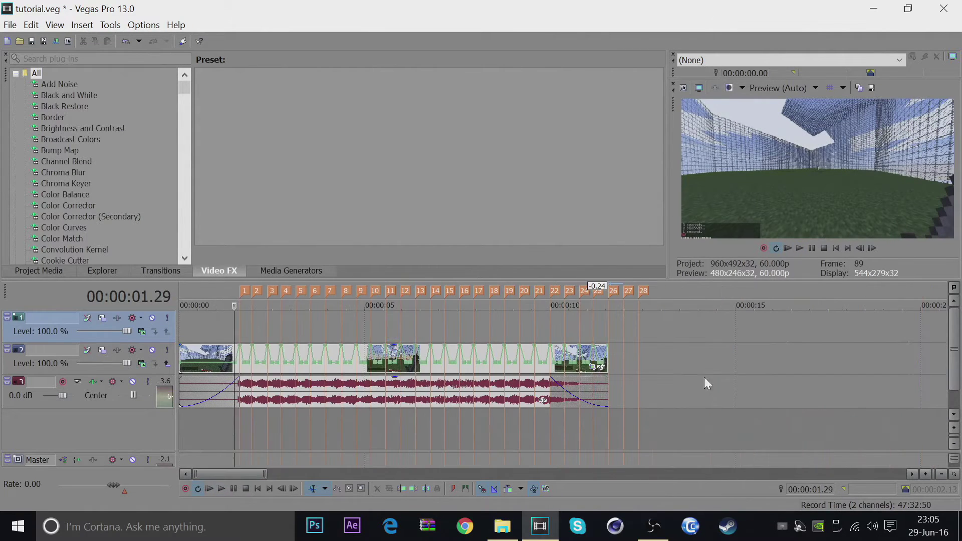
pyautogui.click(595, 372)
pyautogui.scroll(2, 321, 408)
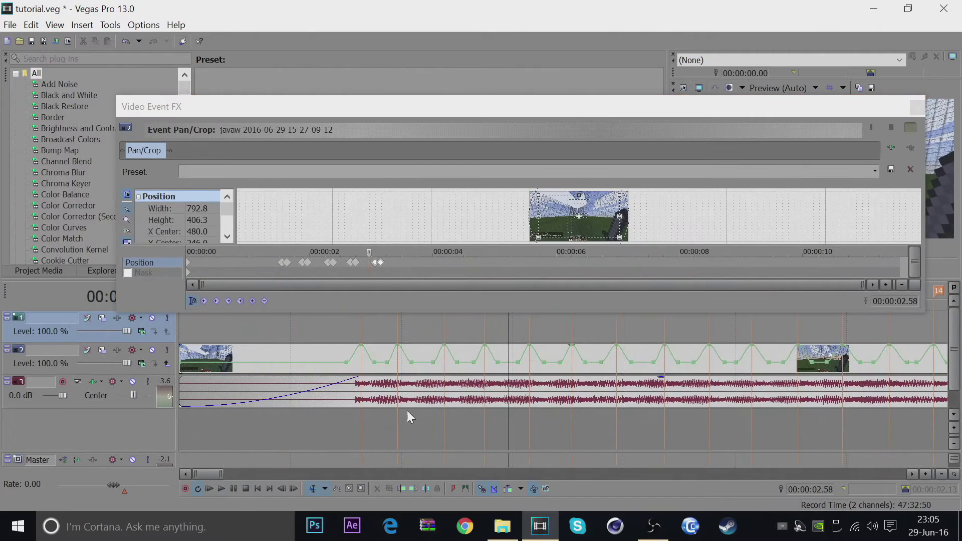
pyautogui.click(399, 266)
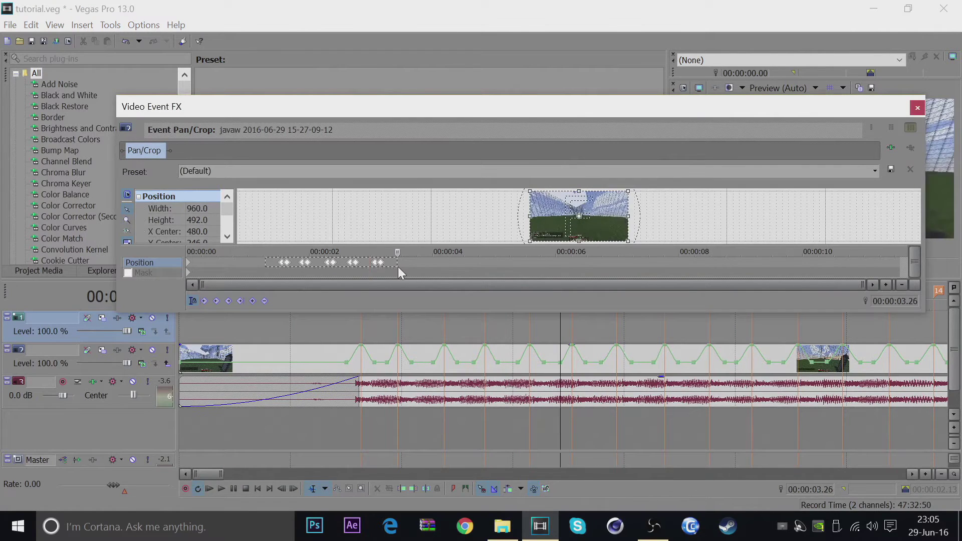
pyautogui.click(570, 372)
pyautogui.click(529, 371)
pyautogui.click(568, 373)
pyautogui.rightClick(423, 261)
pyautogui.click(464, 298)
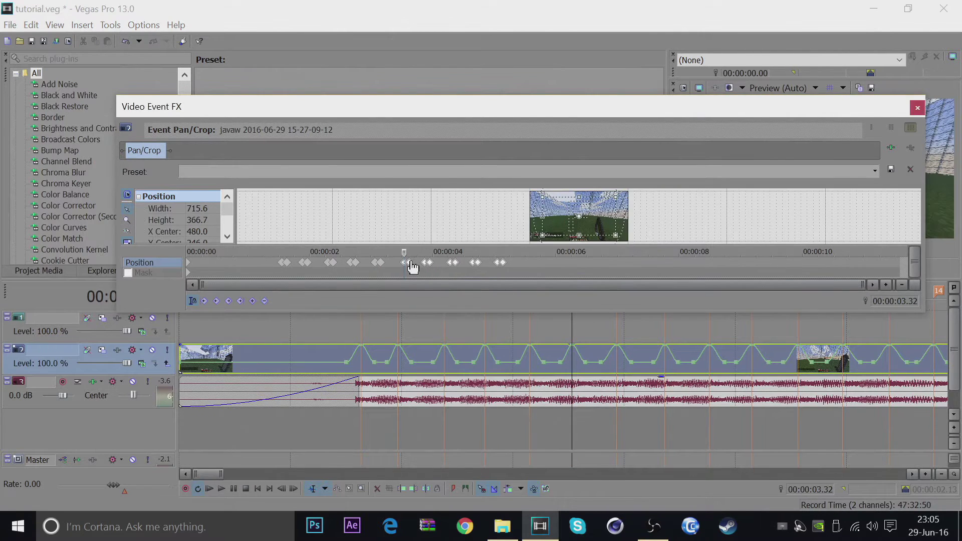
# Shift the five pasted keyframe pairs together so the first pair's second keyframe sits on marker 6 at 00:00:03.32
pyautogui.keyDown('shift'); pyautogui.click(409, 263); pyautogui.keyUp('shift')
pyautogui.hotkey('ctrl', 'z')
pyautogui.keyDown('shift'); pyautogui.click(416, 267); pyautogui.keyUp('shift')
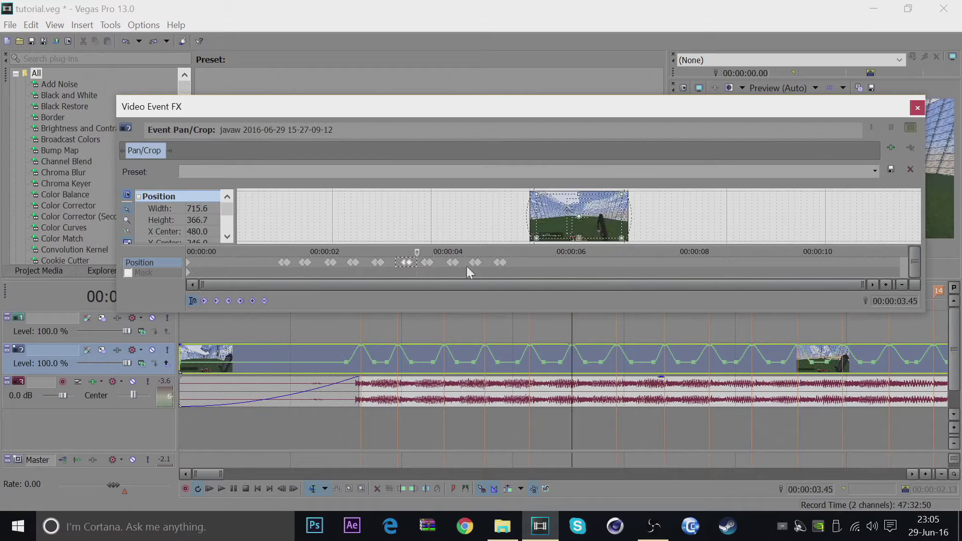
pyautogui.keyDown('shift'); pyautogui.click(530, 266); pyautogui.keyUp('shift')
pyautogui.click(530, 365)
pyautogui.click(571, 371)
pyautogui.click(572, 366)
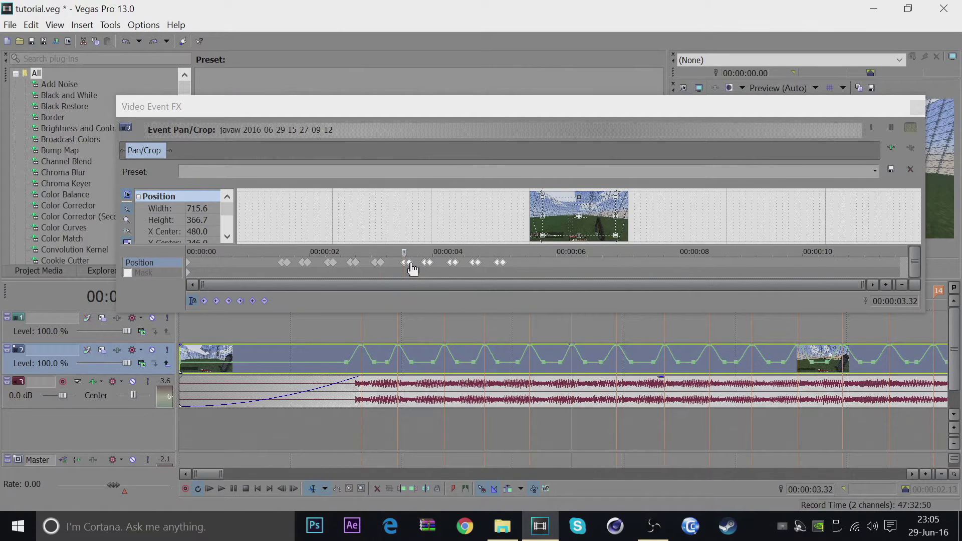
pyautogui.moveTo(412, 269); pyautogui.dragTo(409, 269)
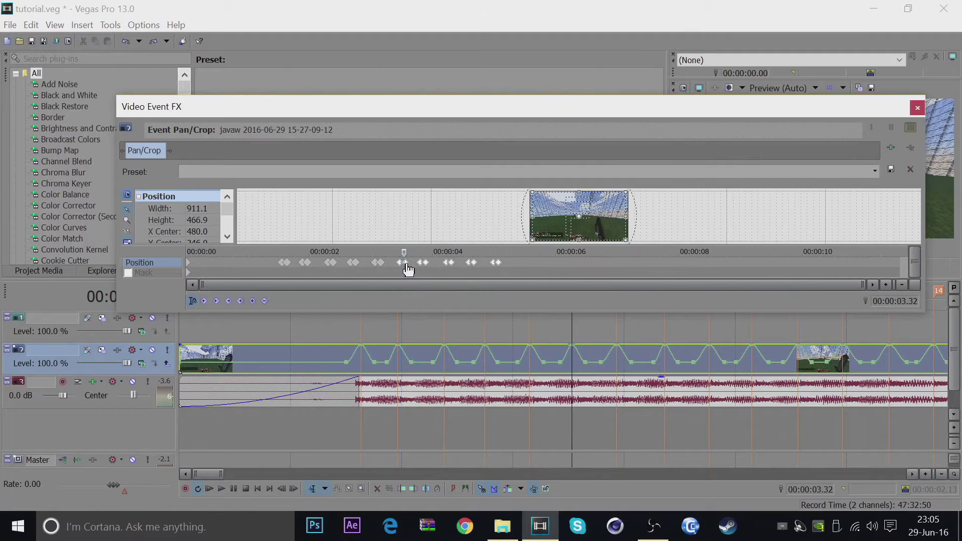
pyautogui.moveTo(407, 266); pyautogui.dragTo(406, 267)
# Delete the pasted keyframe pairs that follow the pair at marker 6
pyautogui.click(618, 362)
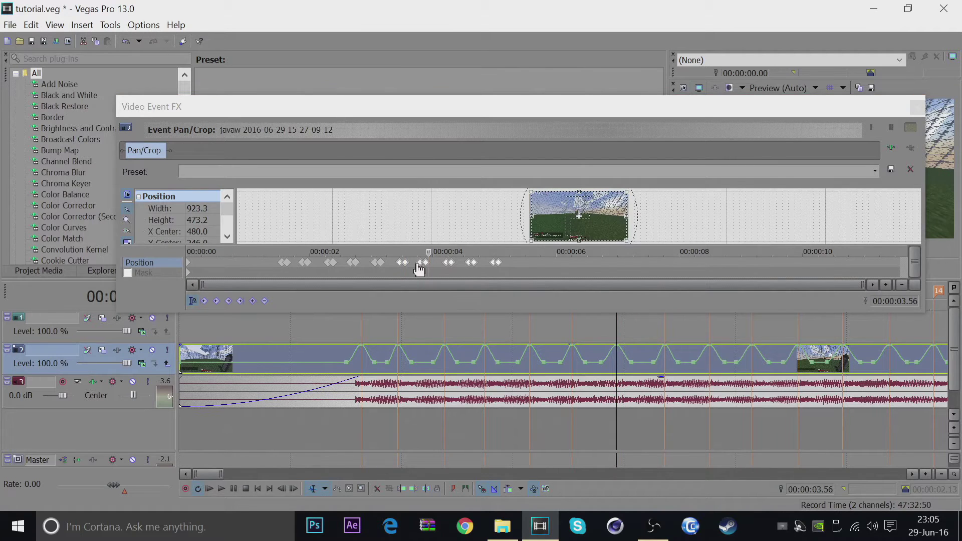
pyautogui.click(417, 264)
pyautogui.moveTo(415, 263); pyautogui.dragTo(434, 262)
pyautogui.press('Delete')
pyautogui.moveTo(518, 266); pyautogui.dragTo(437, 258)
pyautogui.press('Delete')
# Copy the keyframe pair at marker 6 and paste it at marker 7 (00:00:03.56), aligning its second keyframe with the marker
pyautogui.click(614, 357)
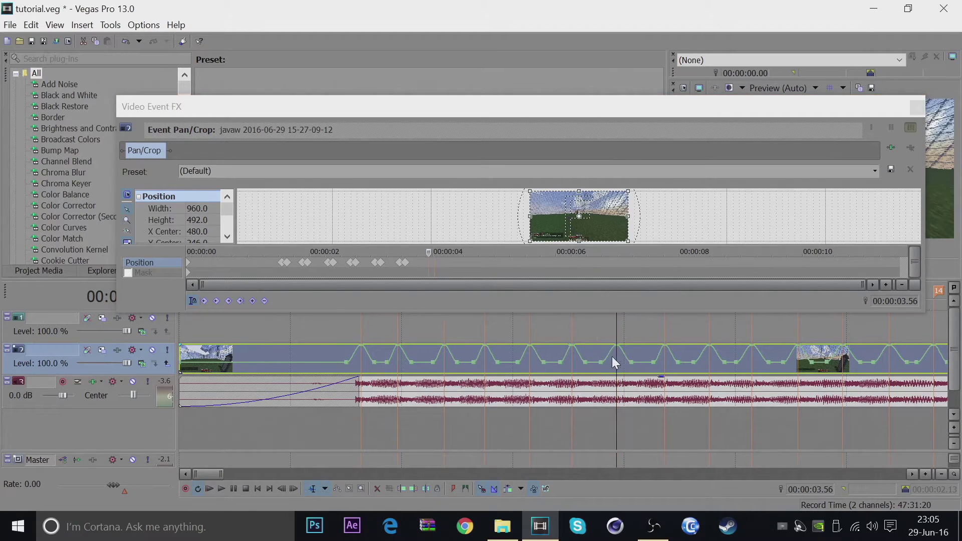
pyautogui.click(404, 263)
pyautogui.click(618, 373)
pyautogui.rightClick(428, 263)
pyautogui.click(477, 306)
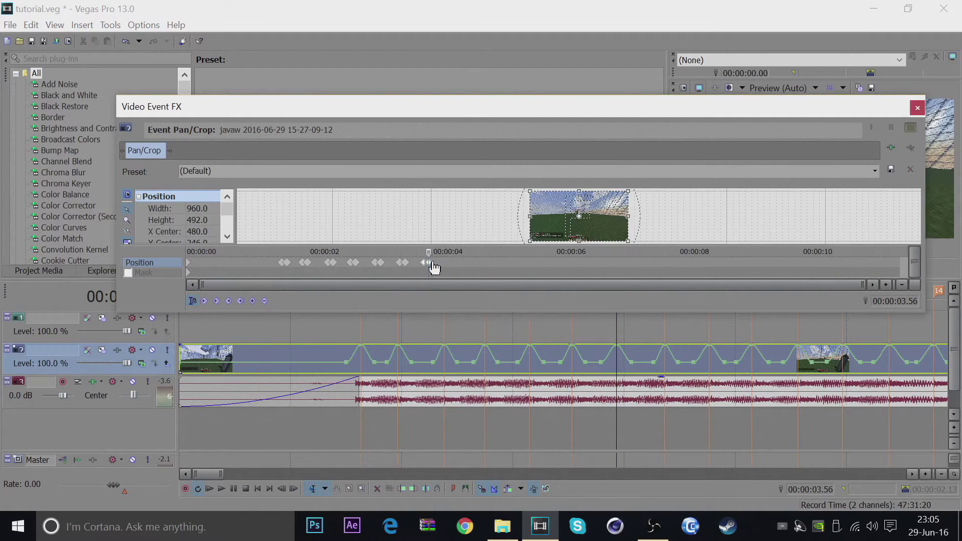
pyautogui.moveTo(433, 263); pyautogui.dragTo(433, 264)
# Paste the keyframe pair at markers 8 (00:00:04.22) and 9 (00:00:04.46), aligning each second keyframe with its marker
pyautogui.click(662, 364)
pyautogui.rightClick(457, 263)
pyautogui.click(521, 303)
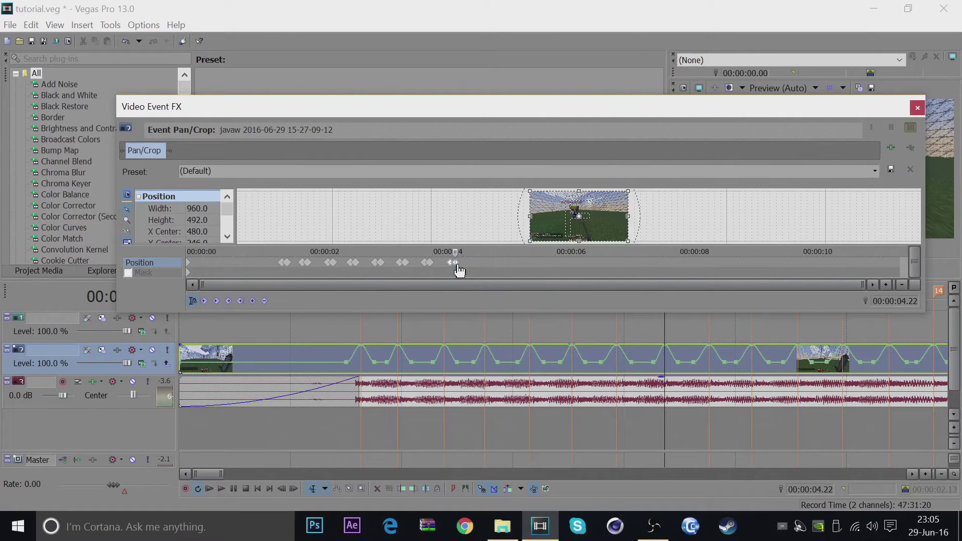
pyautogui.click(709, 365)
pyautogui.rightClick(487, 264)
pyautogui.click(543, 310)
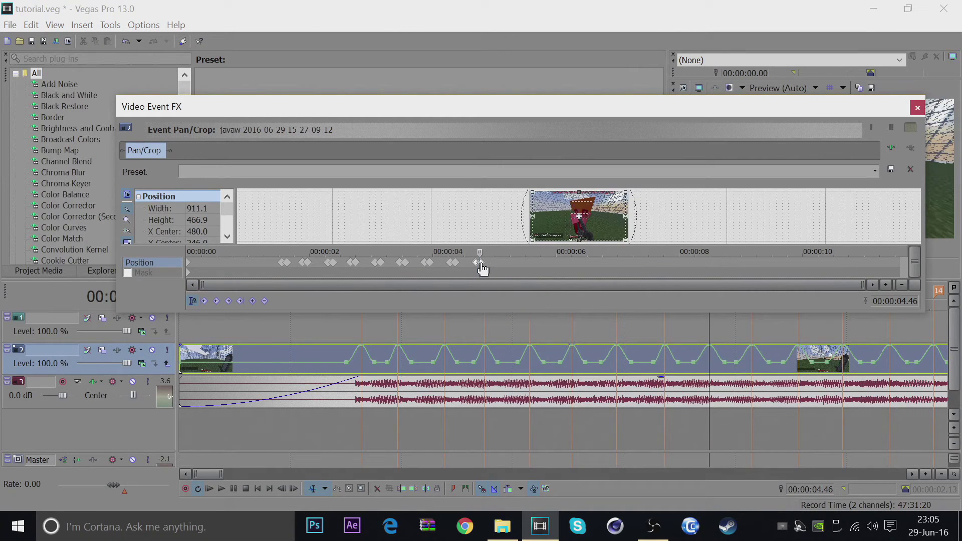
pyautogui.moveTo(480, 264); pyautogui.dragTo(480, 264)
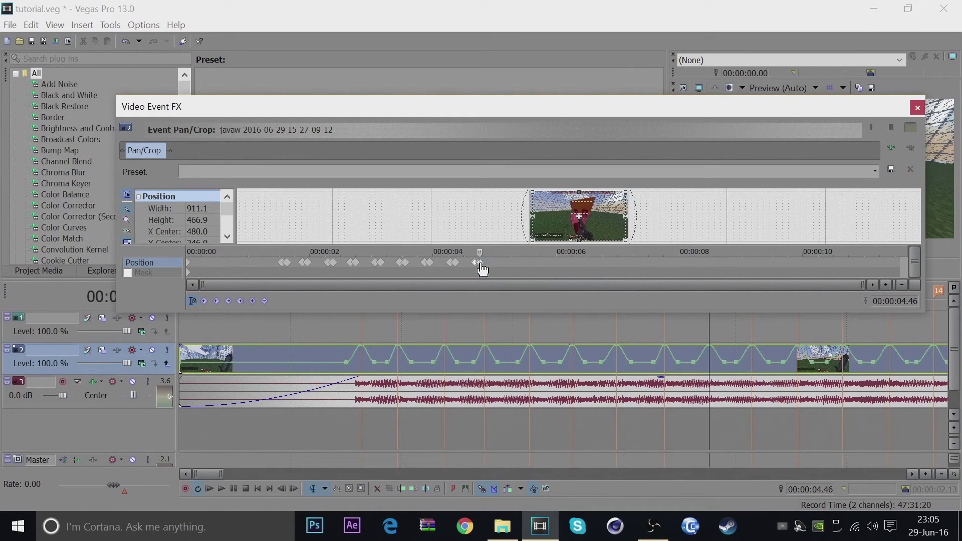
# Paste the keyframe pair at marker 10 and align its second keyframe with the marker at 00:00:05.09
pyautogui.click(745, 364)
pyautogui.rightClick(530, 262)
pyautogui.click(576, 306)
pyautogui.moveTo(505, 263); pyautogui.dragTo(498, 261)
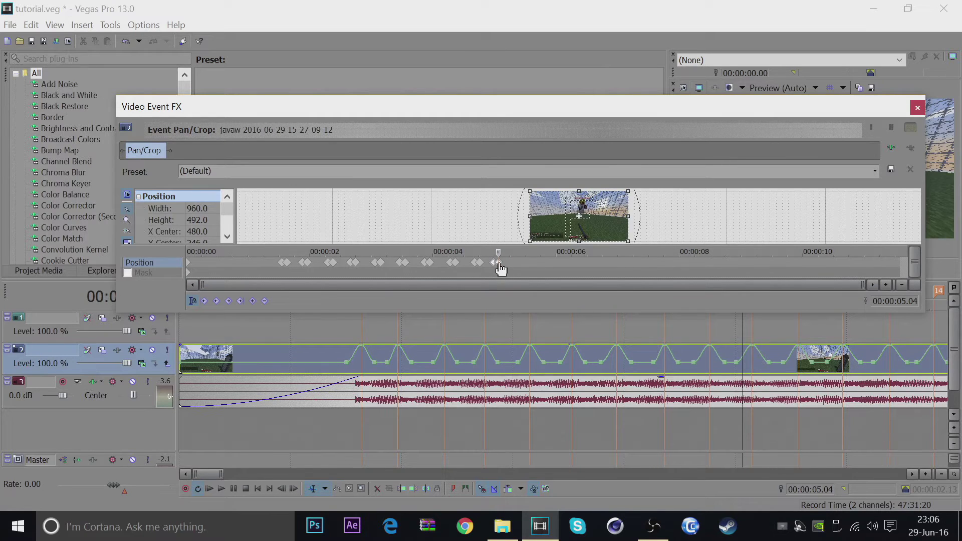
pyautogui.click(756, 376)
pyautogui.click(753, 364)
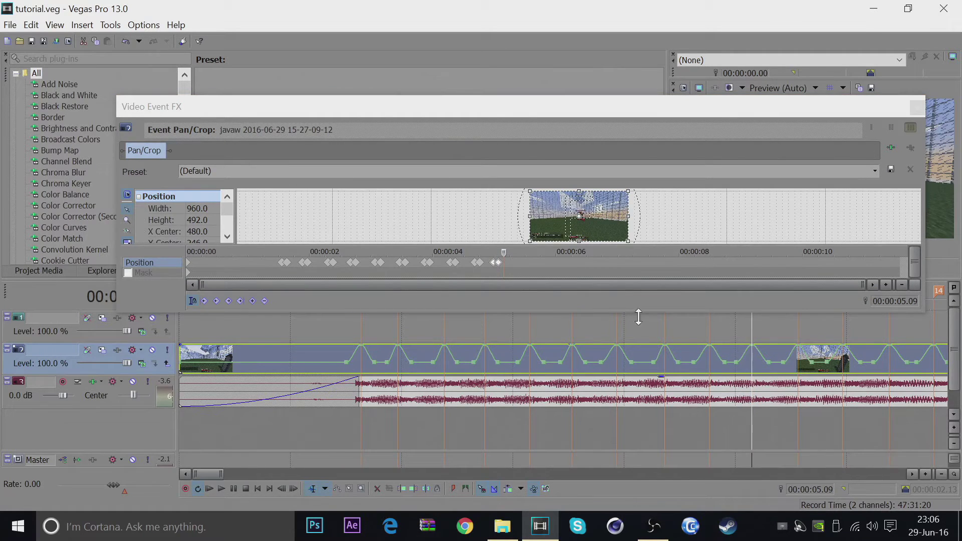
pyautogui.click(501, 270)
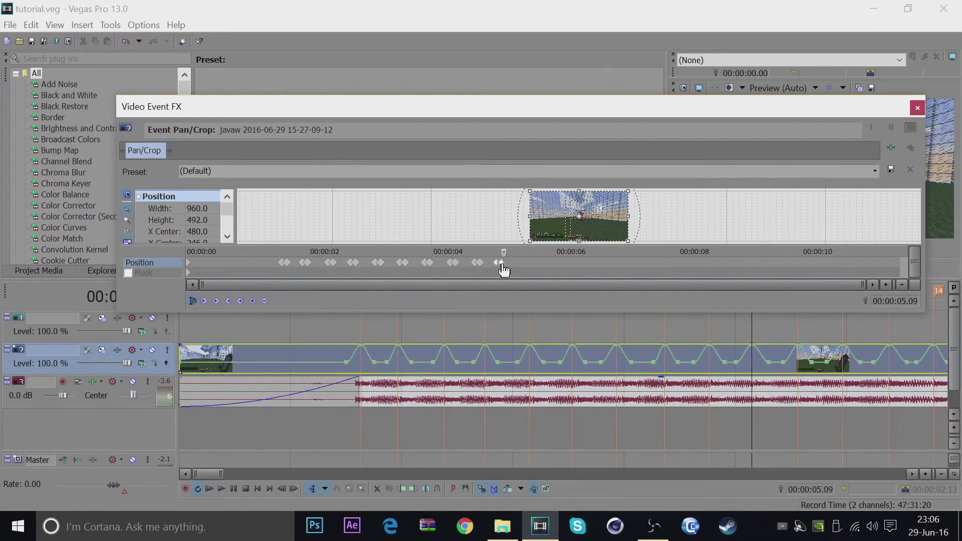
# Paste the keyframe pair at markers 11 (00:00:05.34) and 12 (00:00:05.58), aligning each second keyframe with its marker
pyautogui.click(799, 368)
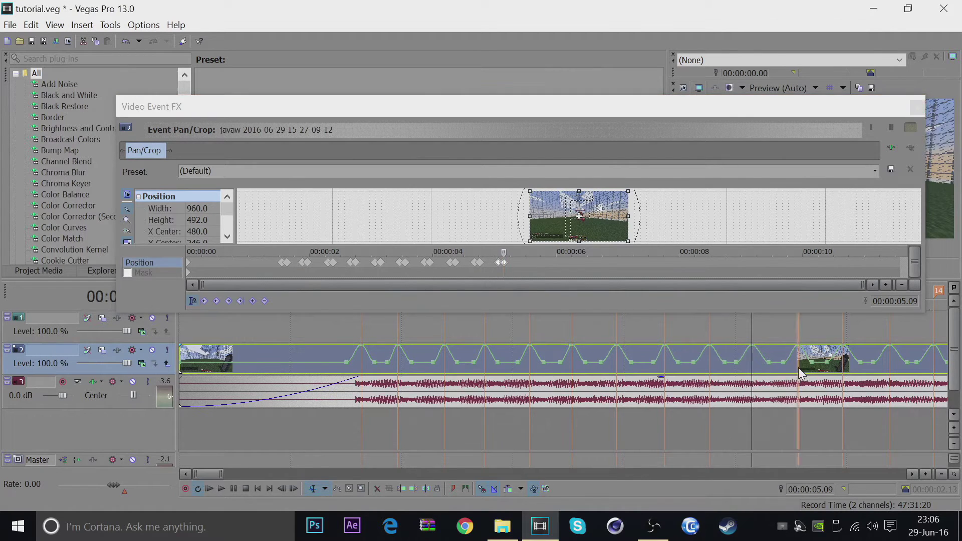
pyautogui.rightClick(525, 266)
pyautogui.click(565, 308)
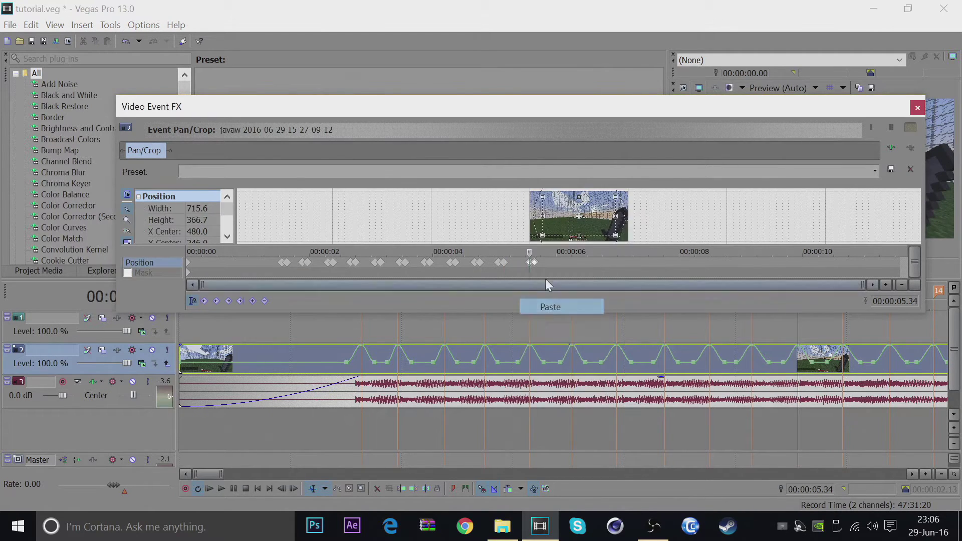
pyautogui.hotkey('ctrl', 's')
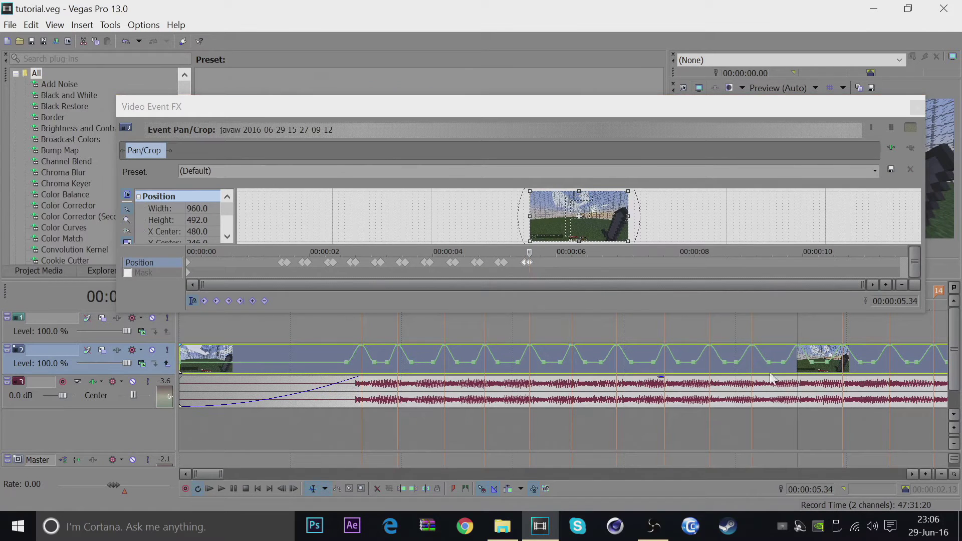
pyautogui.click(843, 372)
pyautogui.rightClick(556, 262)
pyautogui.click(566, 301)
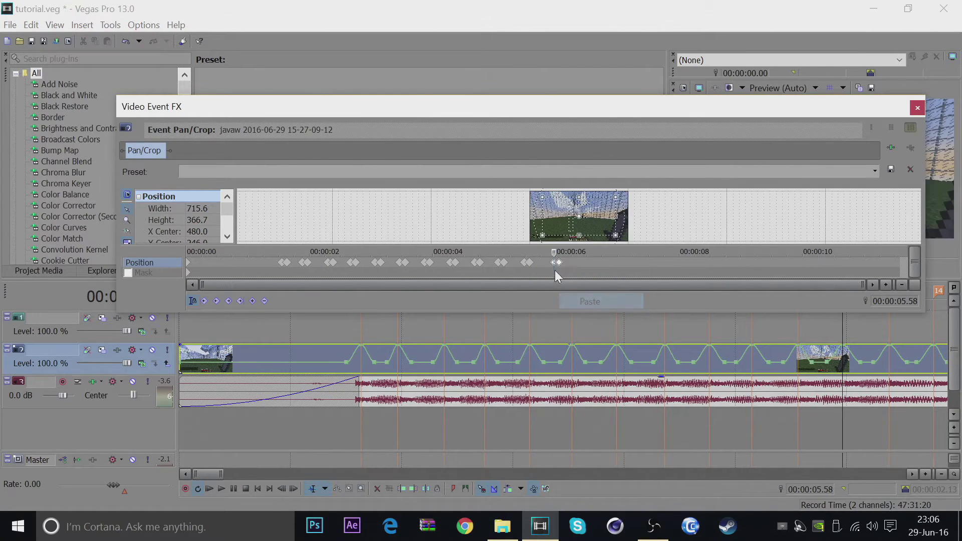
pyautogui.click(556, 264)
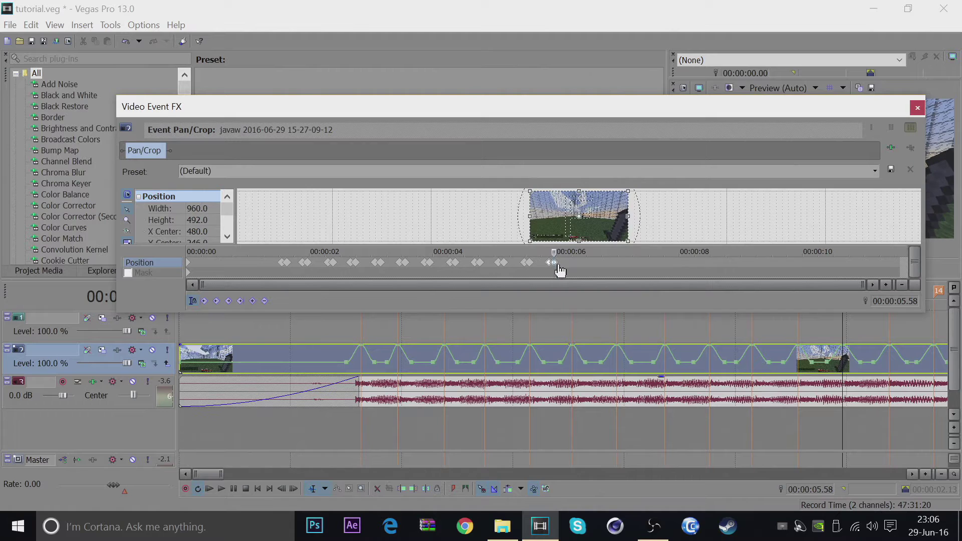
# Paste the keyframe pair at markers 13 (00:00:06.23) and 14 (00:00:06.47), aligning each second keyframe with its marker
pyautogui.scroll(-2, 755, 373)
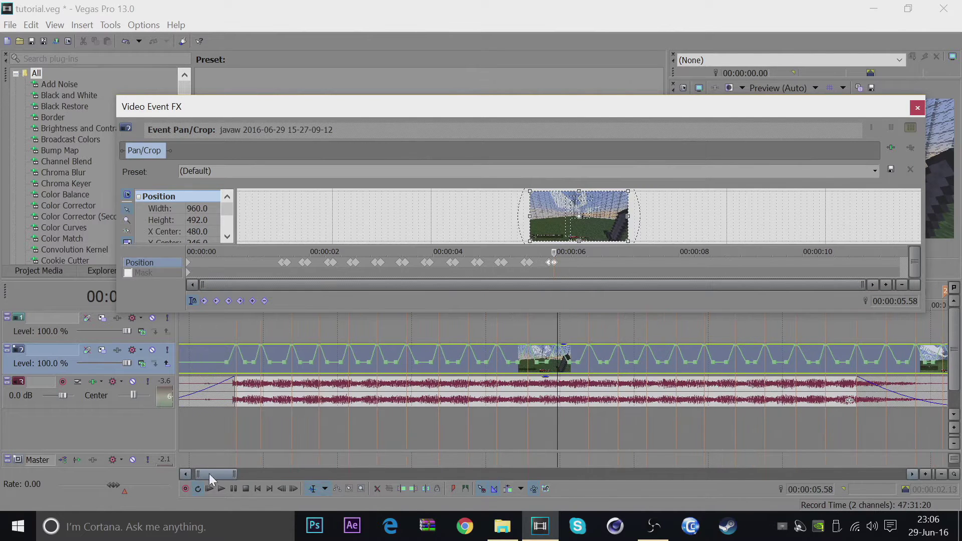
pyautogui.moveTo(209, 473); pyautogui.dragTo(217, 474)
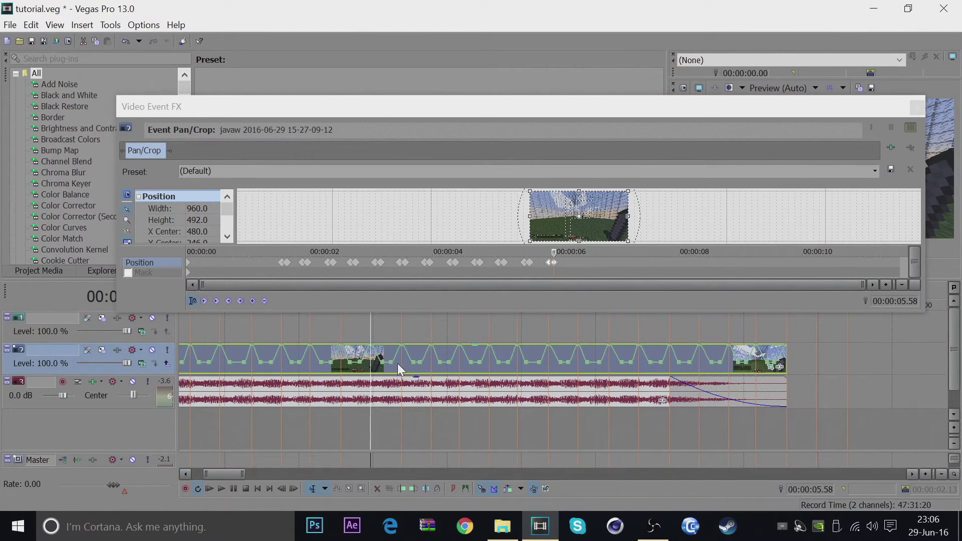
pyautogui.click(579, 253)
pyautogui.rightClick(605, 267)
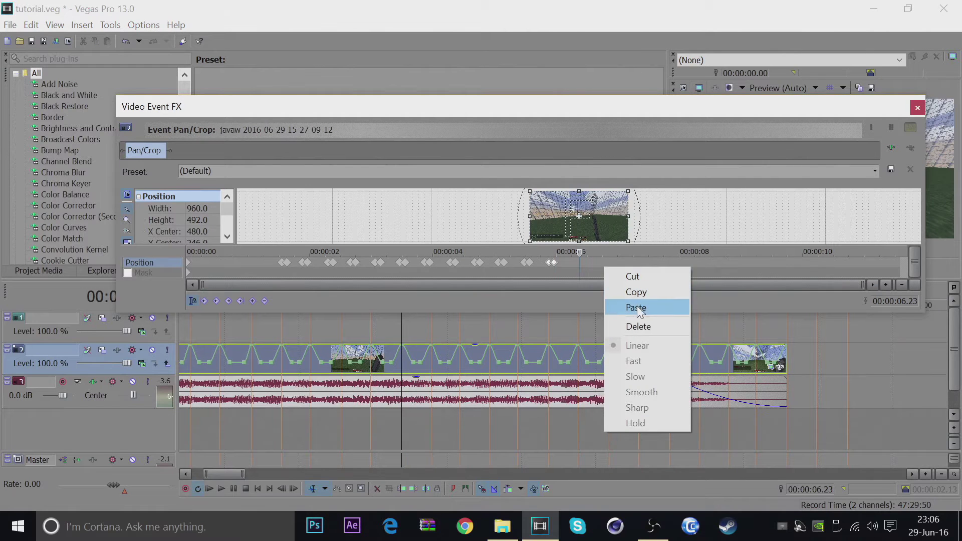
pyautogui.click(636, 307)
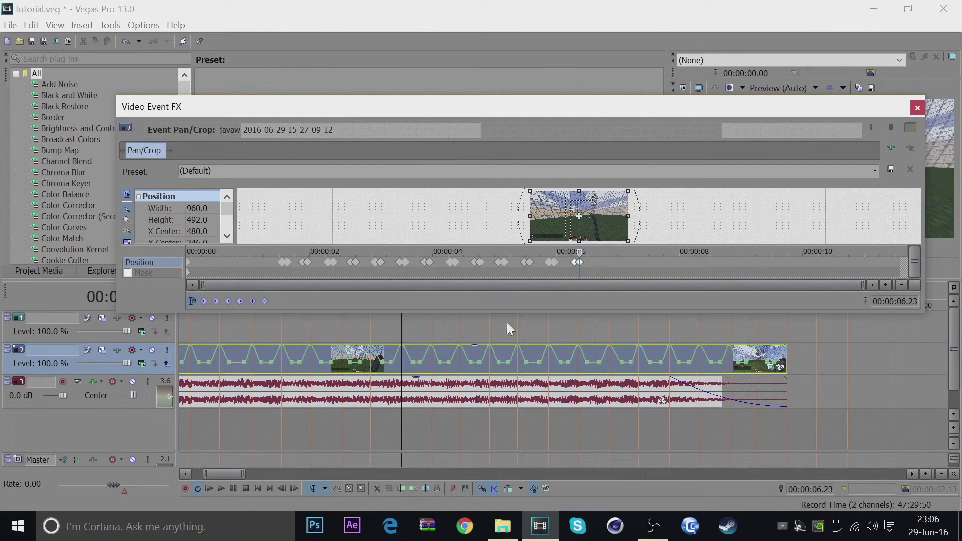
pyautogui.click(431, 367)
pyautogui.rightClick(594, 267)
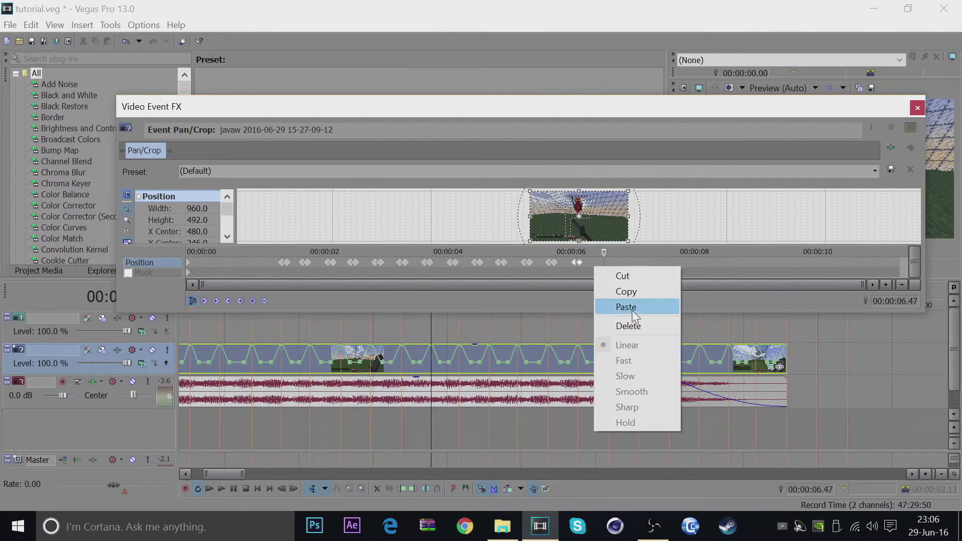
pyautogui.click(633, 311)
# Paste the keyframe pair at markers 15 (00:00:07.10) and 16 (00:00:07.34), aligning each second keyframe with its marker
pyautogui.click(459, 363)
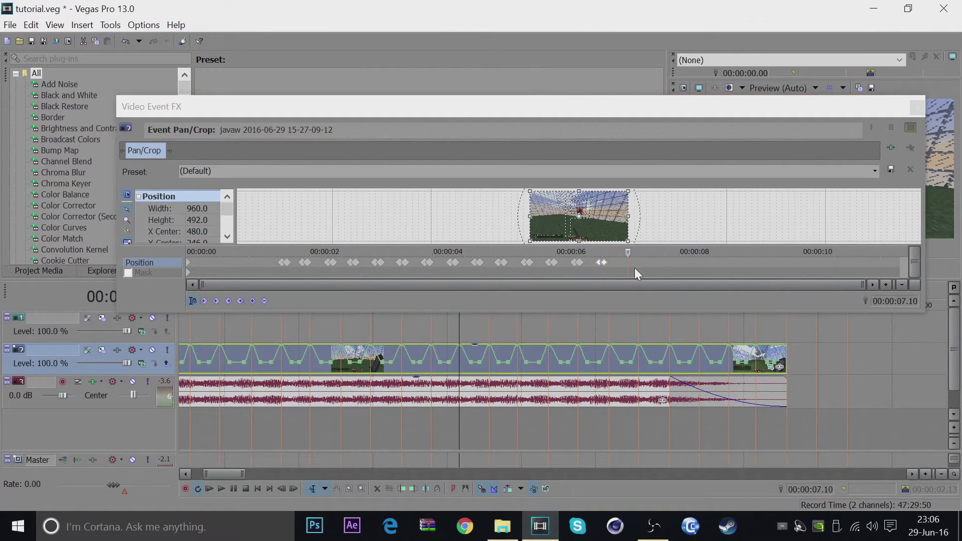
pyautogui.rightClick(634, 264)
pyautogui.click(676, 306)
pyautogui.moveTo(634, 265); pyautogui.dragTo(627, 264)
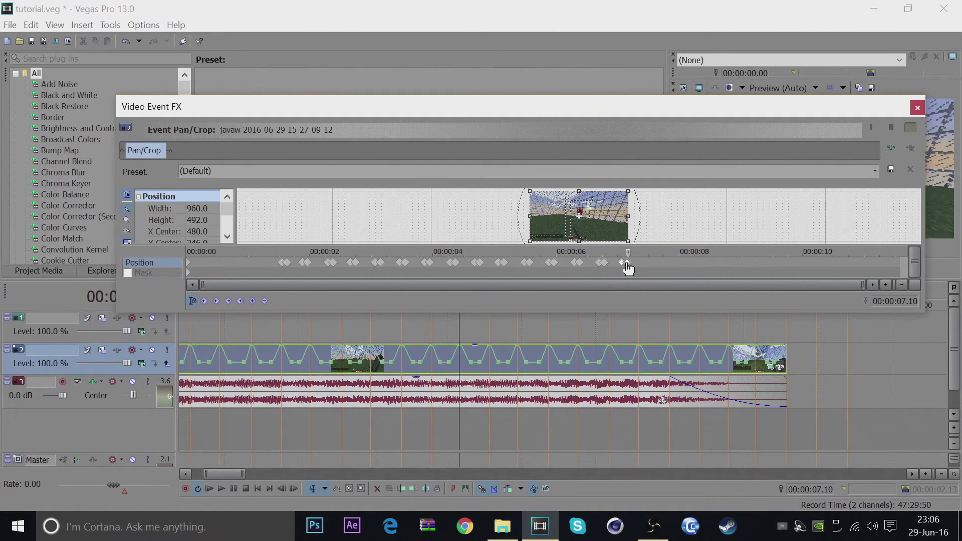
pyautogui.click(489, 373)
pyautogui.rightClick(656, 263)
pyautogui.click(682, 303)
pyautogui.moveTo(668, 263); pyautogui.dragTo(642, 263)
pyautogui.click(488, 363)
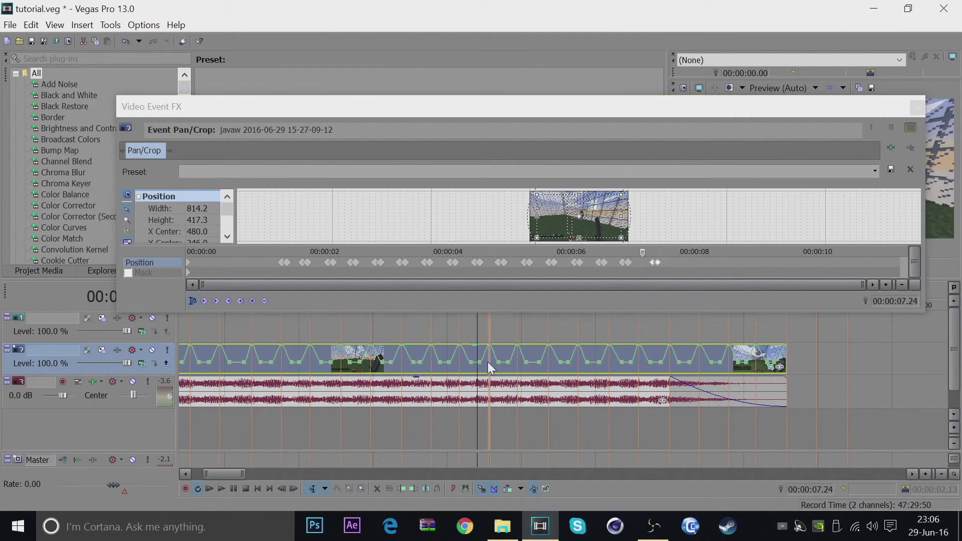
pyautogui.click(651, 264)
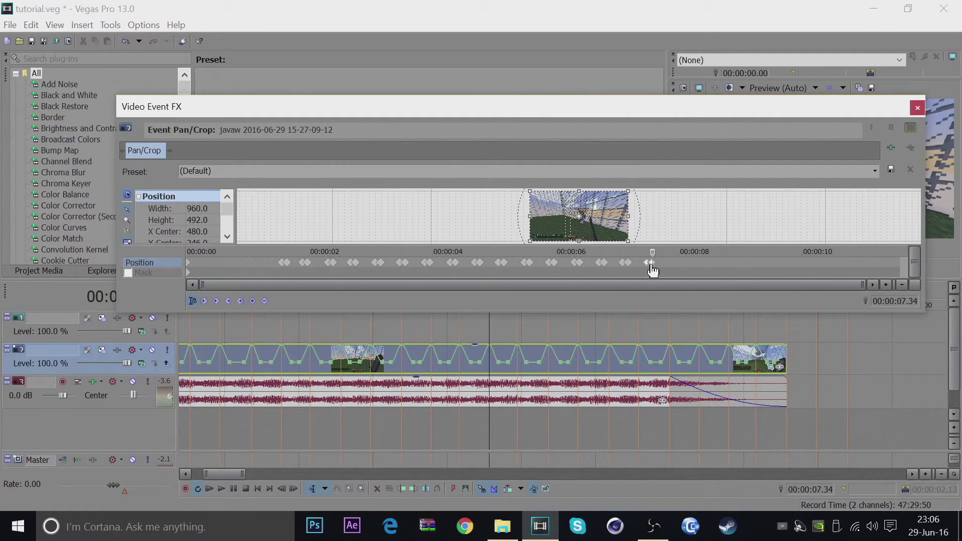
# Paste the keyframe pair at markers 17 and 18 (00:00:08.22), aligning each second keyframe with its marker
pyautogui.click(518, 373)
pyautogui.rightClick(664, 267)
pyautogui.click(694, 309)
pyautogui.click(674, 263)
pyautogui.click(548, 358)
pyautogui.rightClick(708, 267)
pyautogui.click(727, 302)
pyautogui.click(699, 264)
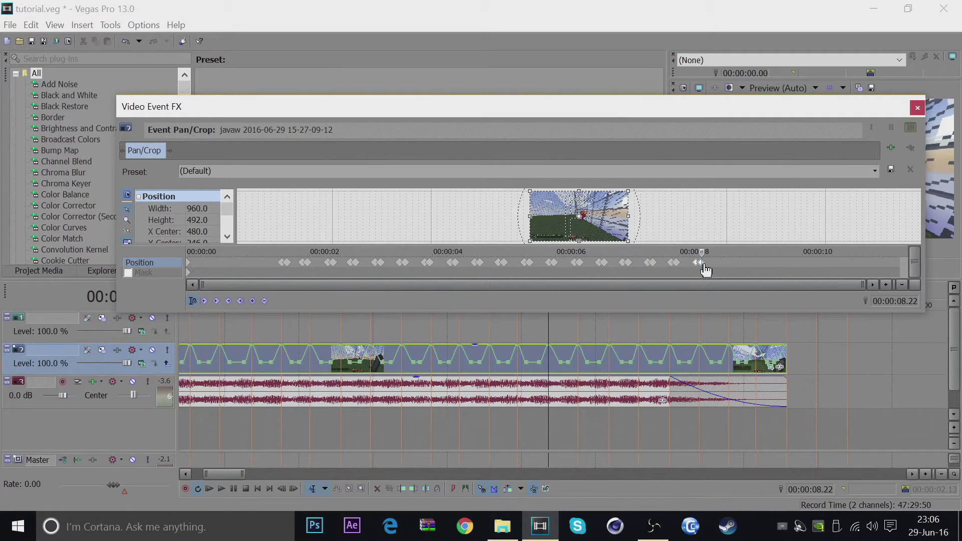
# Paste the keyframe pair at markers 19 (00:00:08.46) and 20 (00:00:09.11), aligning each second keyframe with its marker
pyautogui.click(578, 371)
pyautogui.rightClick(724, 264)
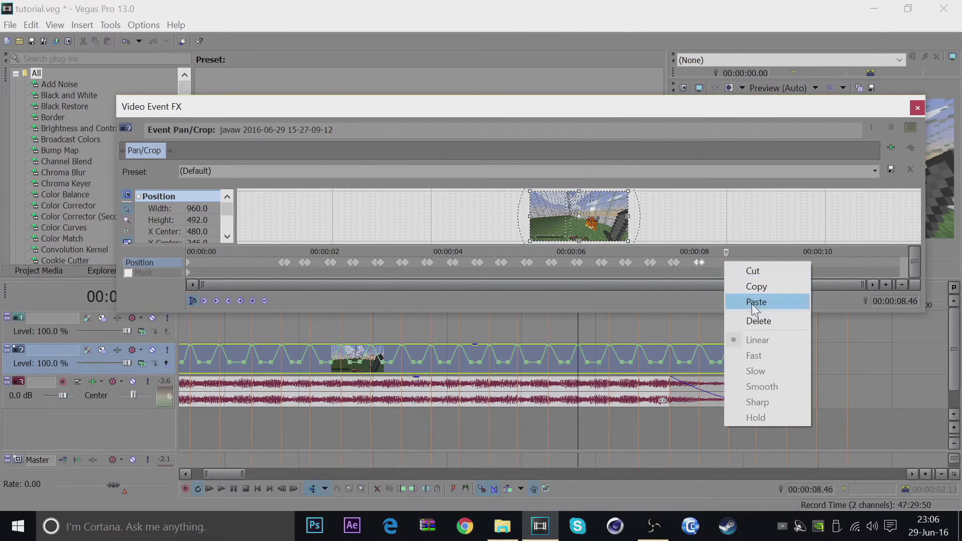
pyautogui.click(751, 304)
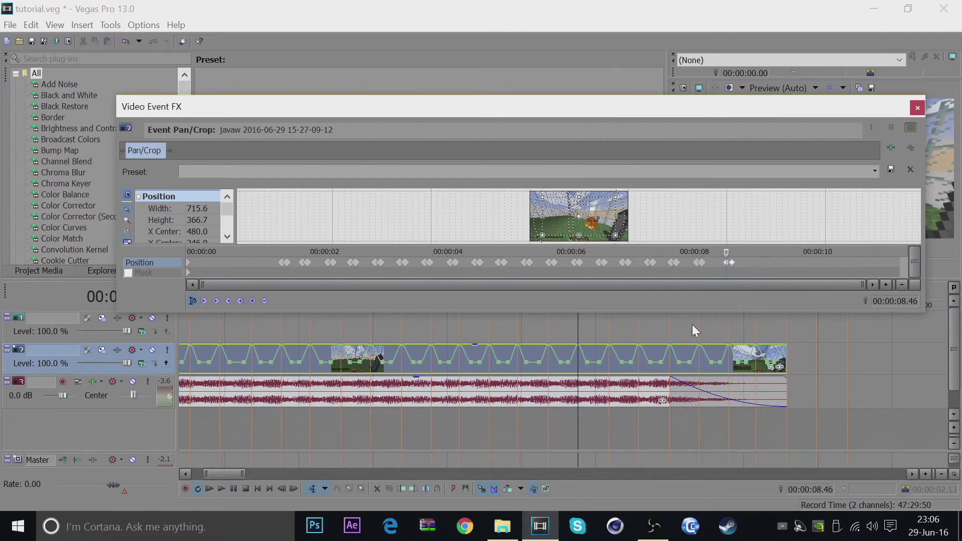
pyautogui.moveTo(733, 265); pyautogui.dragTo(753, 263)
pyautogui.click(610, 371)
pyautogui.rightClick(769, 264)
pyautogui.click(797, 303)
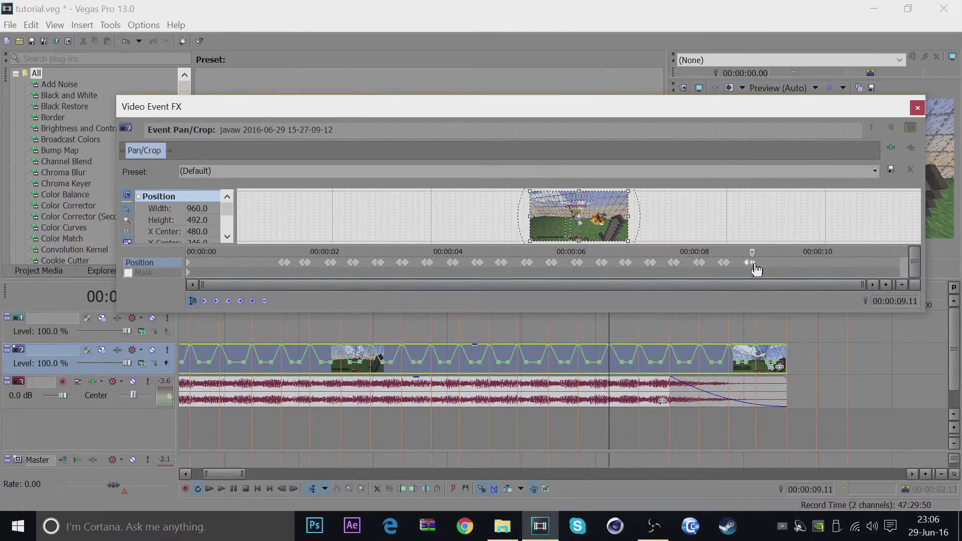
# Paste the keyframe pair at marker 21, at 00:00:09.35
pyautogui.click(639, 362)
pyautogui.rightClick(776, 263)
pyautogui.click(799, 304)
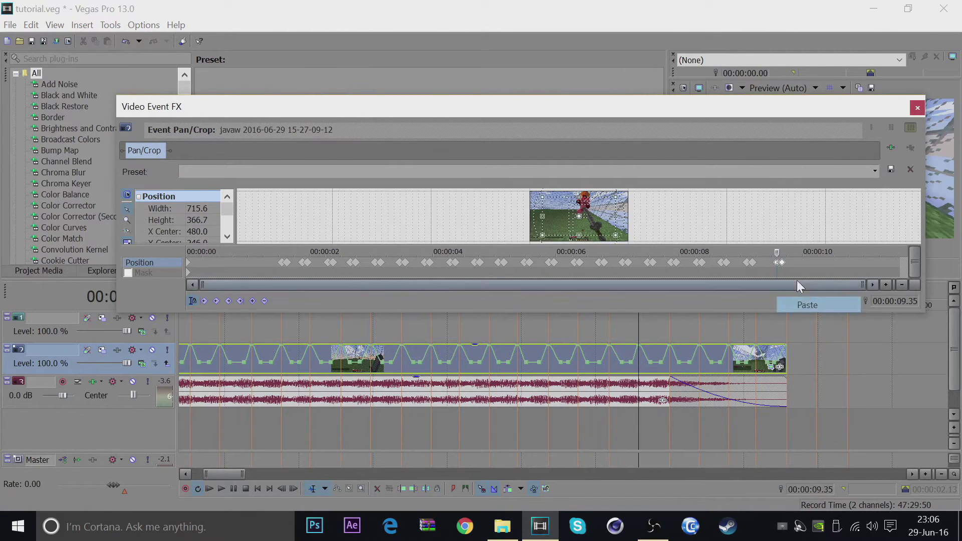
pyautogui.click(668, 364)
pyautogui.rightClick(802, 256)
pyautogui.click(801, 266)
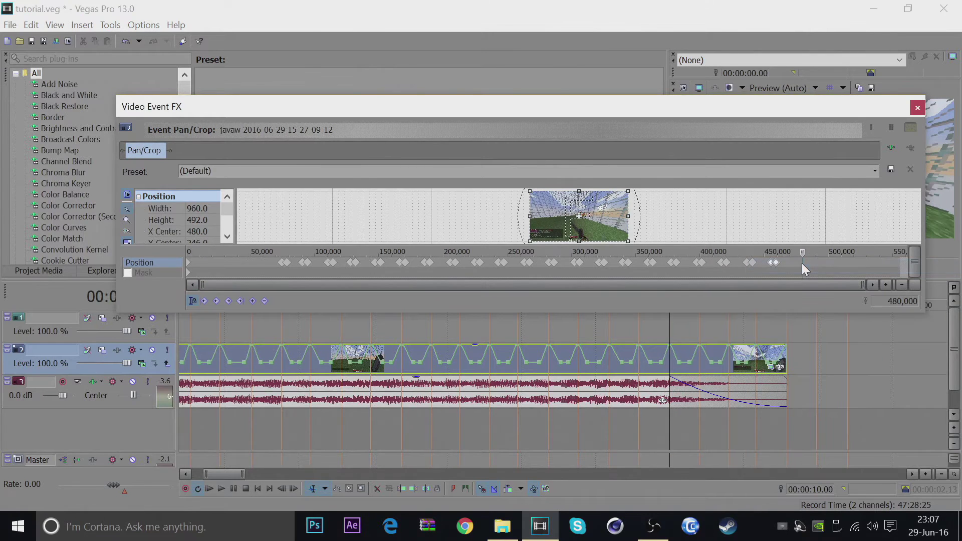
pyautogui.rightClick(804, 262)
pyautogui.click(785, 265)
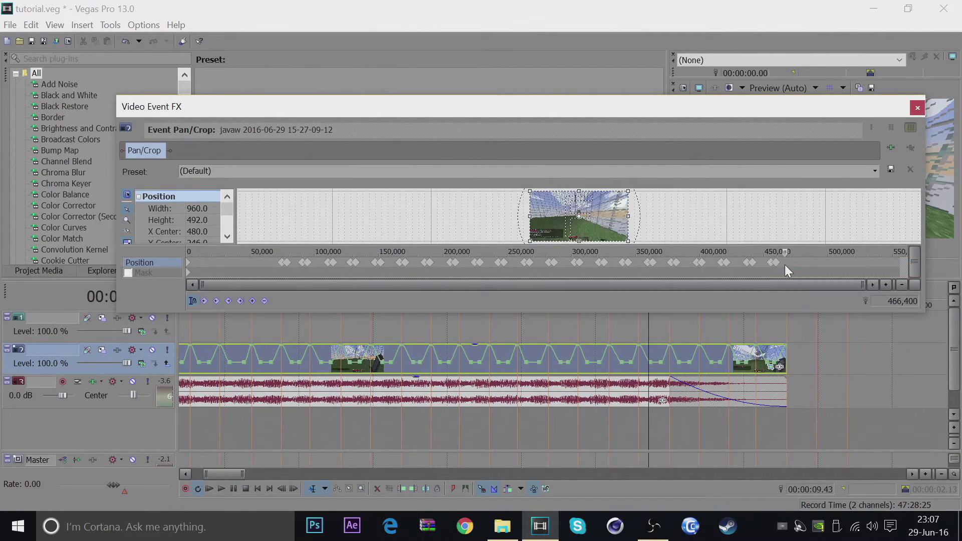
# Paste the keyframe pair at marker 22, around 00:00:09.56
pyautogui.click(798, 265)
pyautogui.rightClick(811, 270)
pyautogui.click(824, 304)
pyautogui.moveTo(804, 265); pyautogui.dragTo(801, 266)
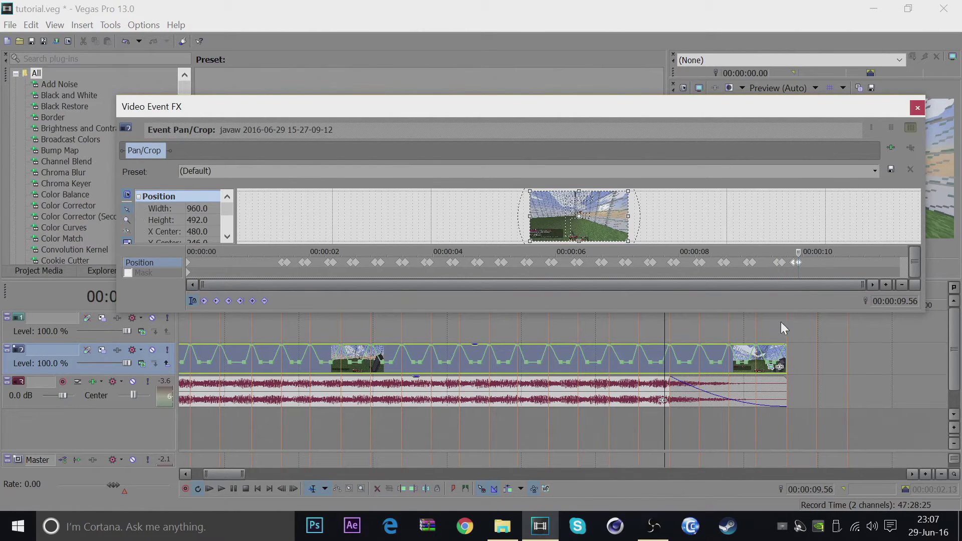
pyautogui.click(670, 370)
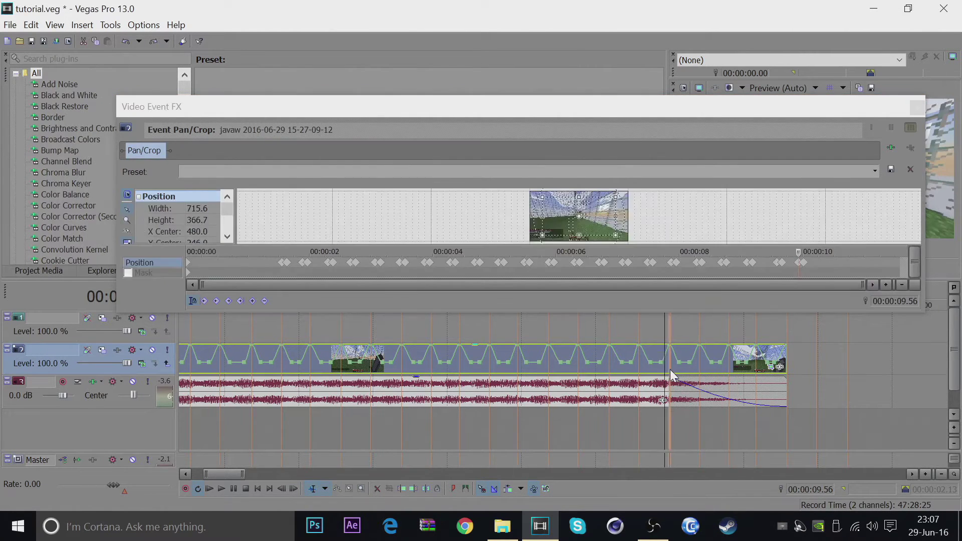
# Paste the keyframe pair at markers 23 (00:00:10.24) and 24 (00:00:10.48), aligning each second keyframe with its marker
pyautogui.click(700, 367)
pyautogui.rightClick(846, 270)
pyautogui.click(847, 291)
pyautogui.moveTo(828, 266); pyautogui.dragTo(827, 267)
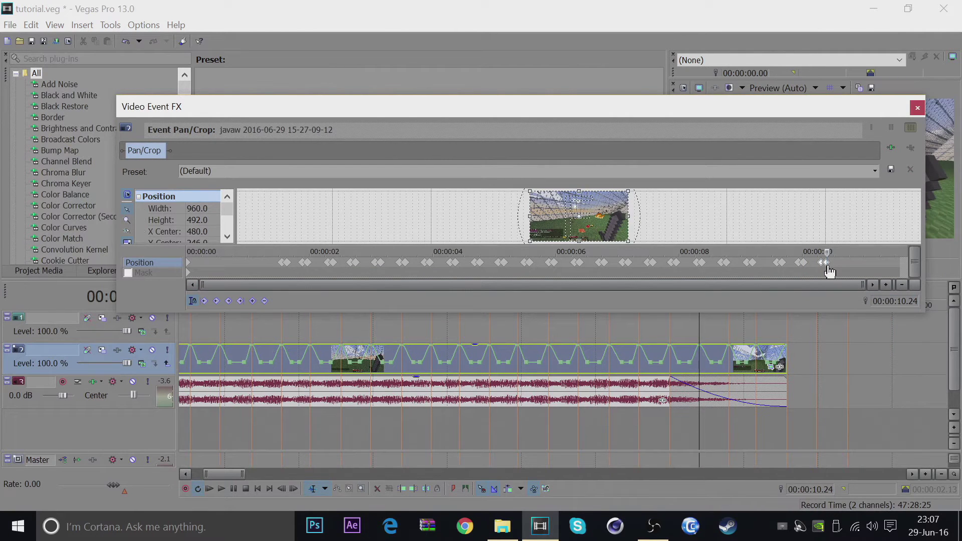
pyautogui.click(828, 267)
pyautogui.rightClick(853, 267)
pyautogui.click(871, 290)
# Paste the keyframe pair at marker 25, aligning its second keyframe with the marker at 00:00:11.10
pyautogui.click(754, 365)
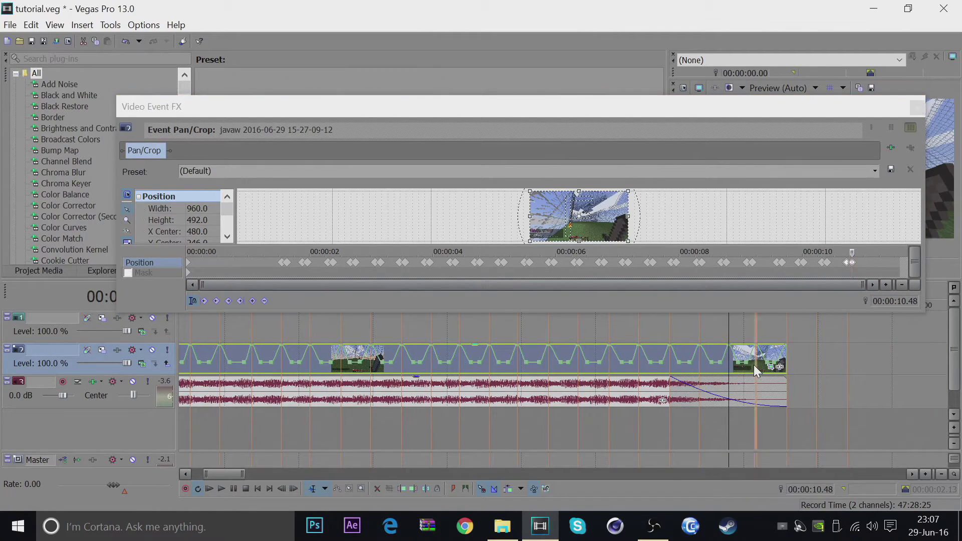
pyautogui.rightClick(876, 266)
pyautogui.click(896, 304)
pyautogui.moveTo(881, 265); pyautogui.dragTo(876, 265)
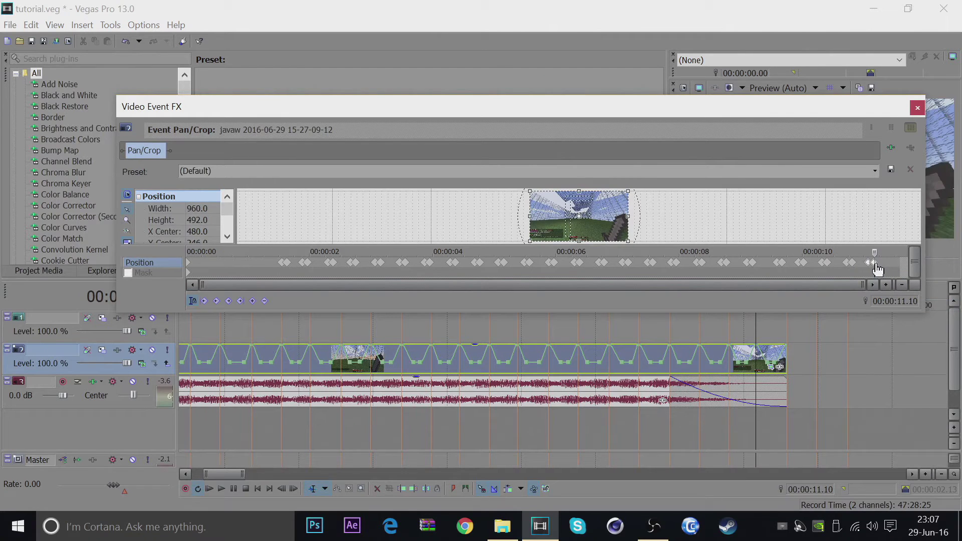
# Add a full-frame Pan/Crop keyframe at the clip's end, 00:00:11.35, and close the effect window
pyautogui.click(789, 361)
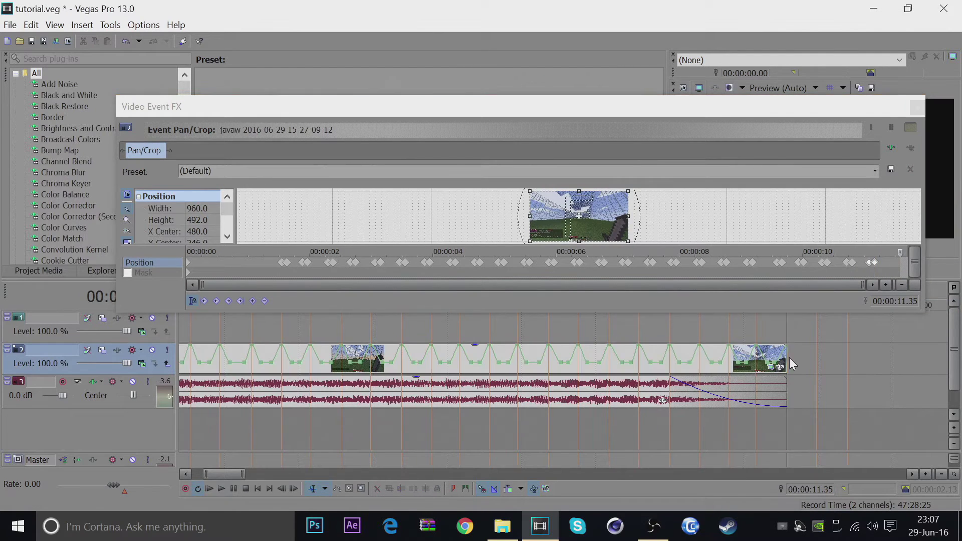
pyautogui.rightClick(895, 266)
pyautogui.rightClick(612, 221)
pyautogui.click(627, 231)
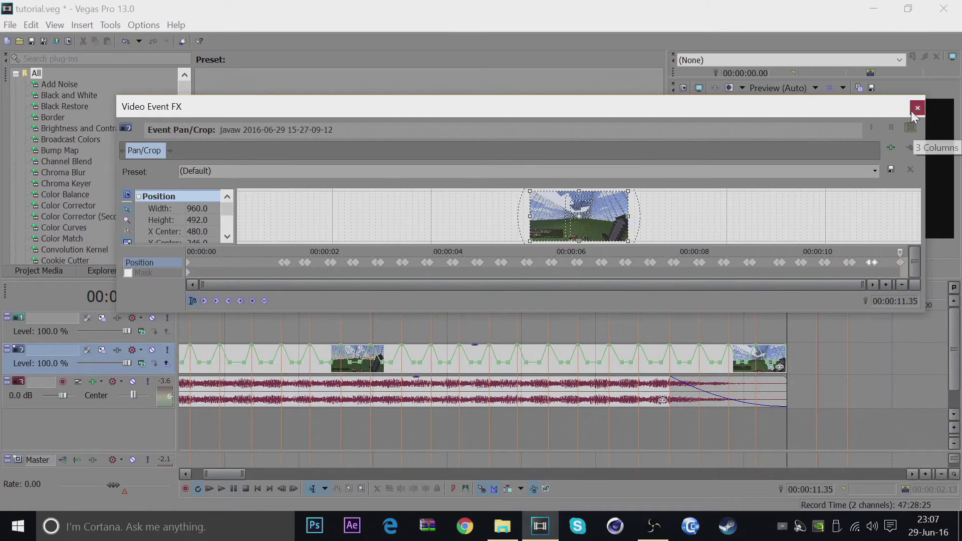
pyautogui.click(918, 107)
# Play the edit from the start to check the opening before marker 1
pyautogui.scroll(-6, 415, 324)
pyautogui.click(258, 489)
pyautogui.press('space')
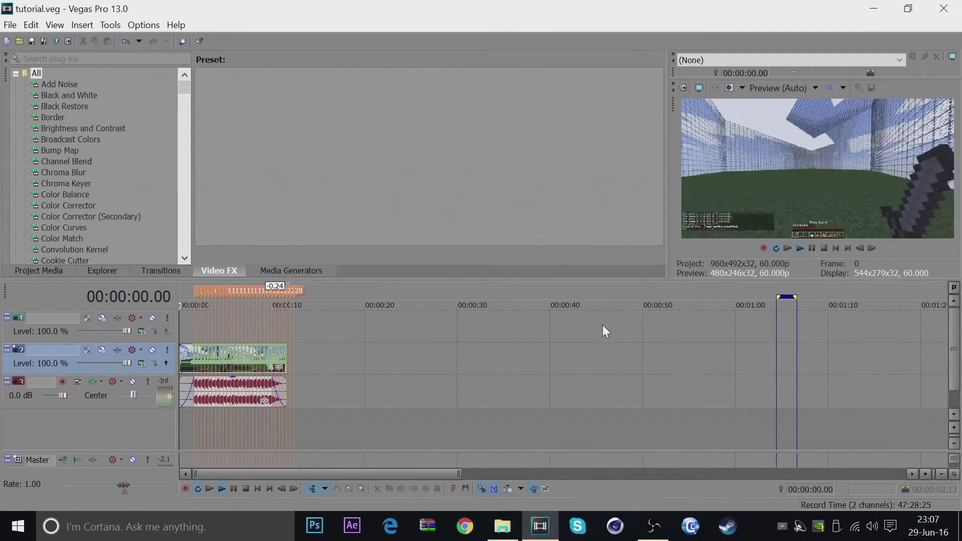
pyautogui.press('space')
# Reset the gameplay clip's Pan/Crop to the full frame at 00:00:01.29, just before the first zoom pair
pyautogui.scroll(4, 305, 359)
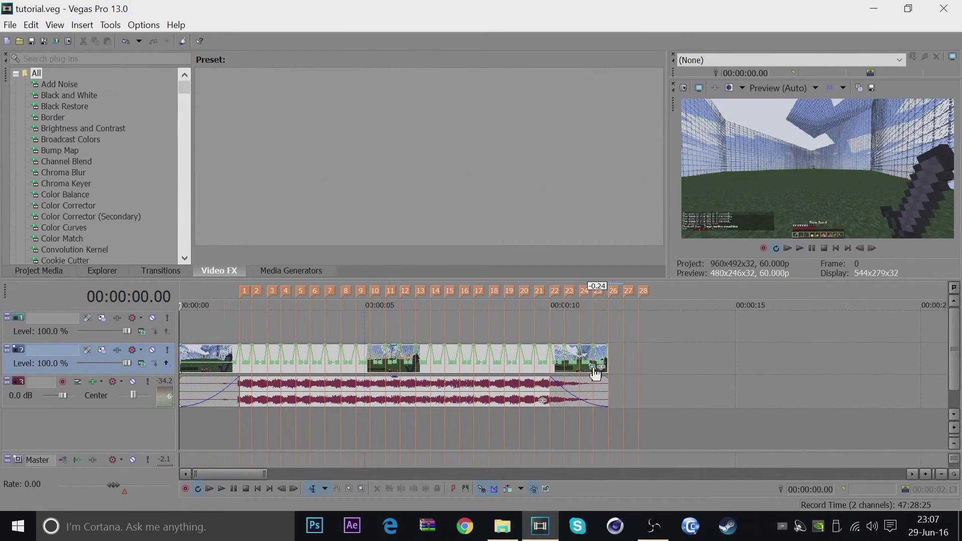
pyautogui.click(593, 367)
pyautogui.click(279, 264)
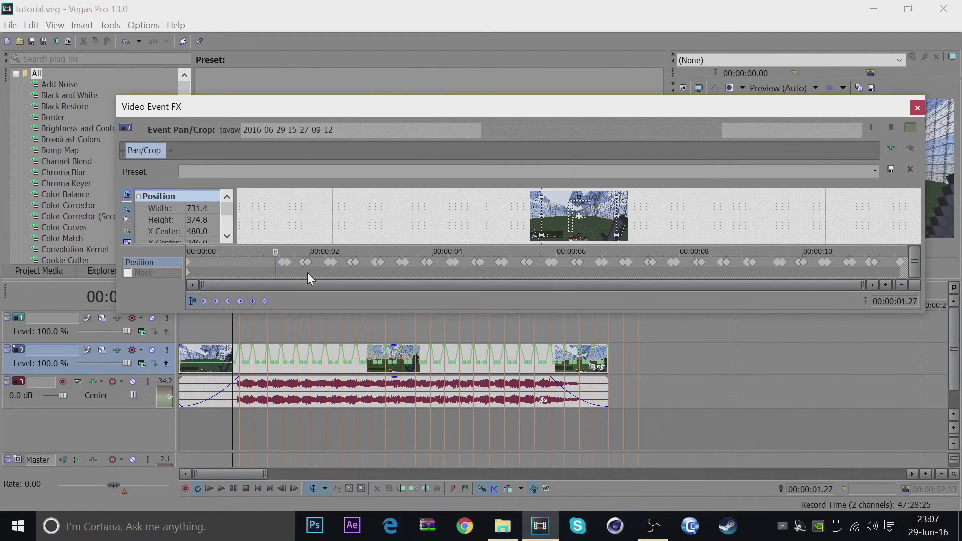
pyautogui.press('Left')
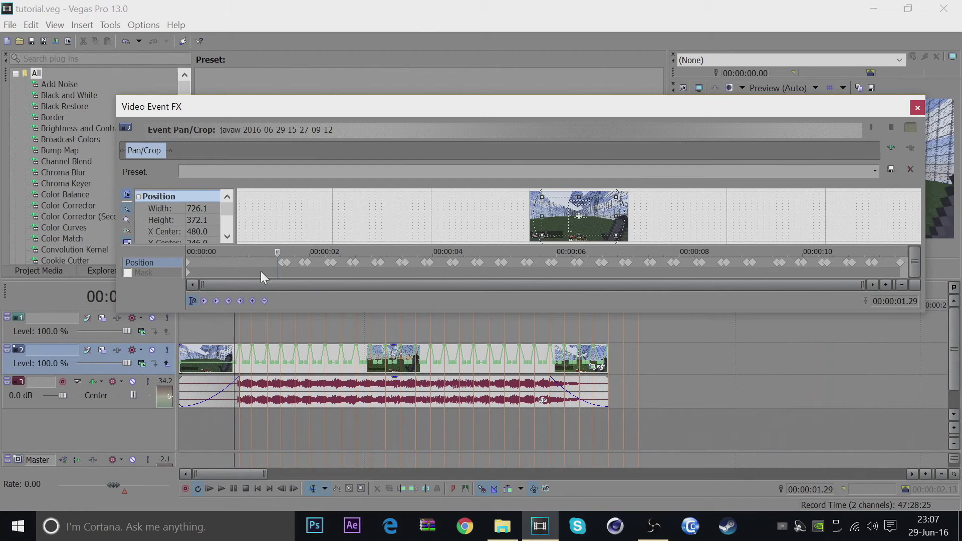
pyautogui.rightClick(561, 218)
pyautogui.click(586, 229)
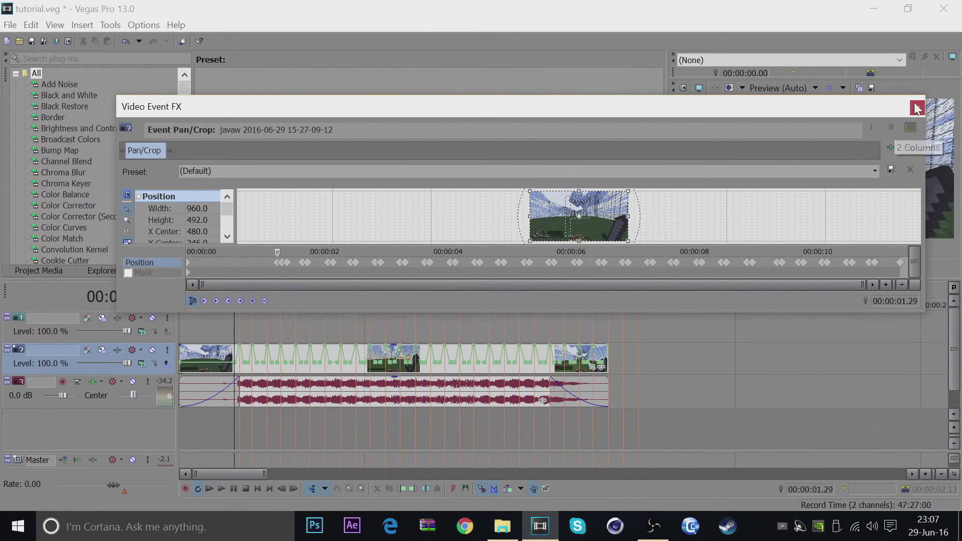
pyautogui.click(917, 108)
# Play the opening from the start repeatedly to check the transition into the first zoom at marker 1
pyautogui.press('Home')
pyautogui.press('space')
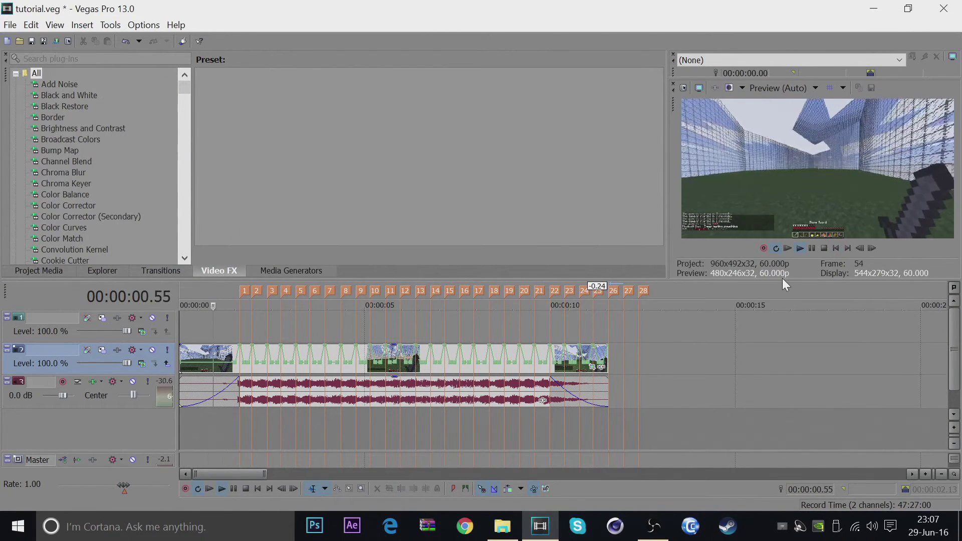
pyautogui.press('space')
pyautogui.press('space')
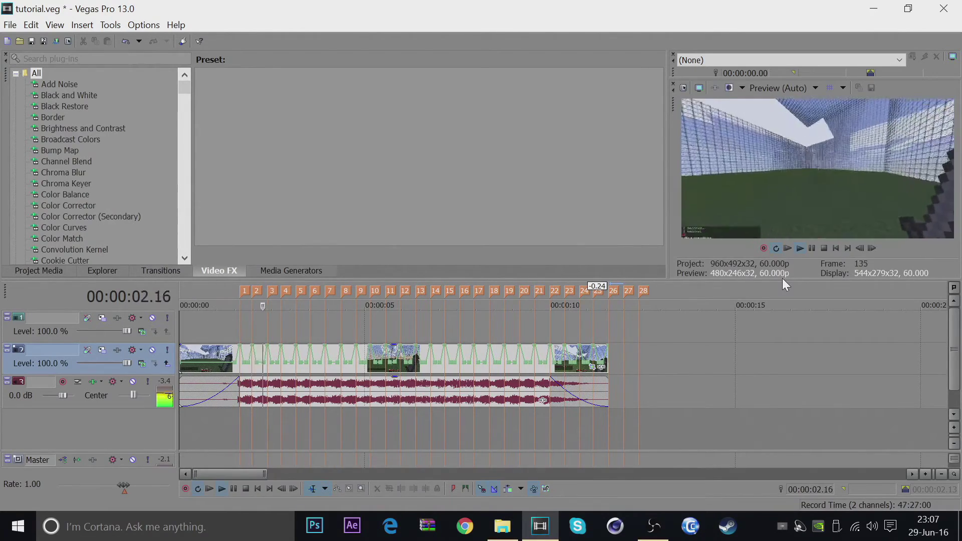
pyautogui.press('space')
pyautogui.press('space')
pyautogui.scroll(3, 470, 394)
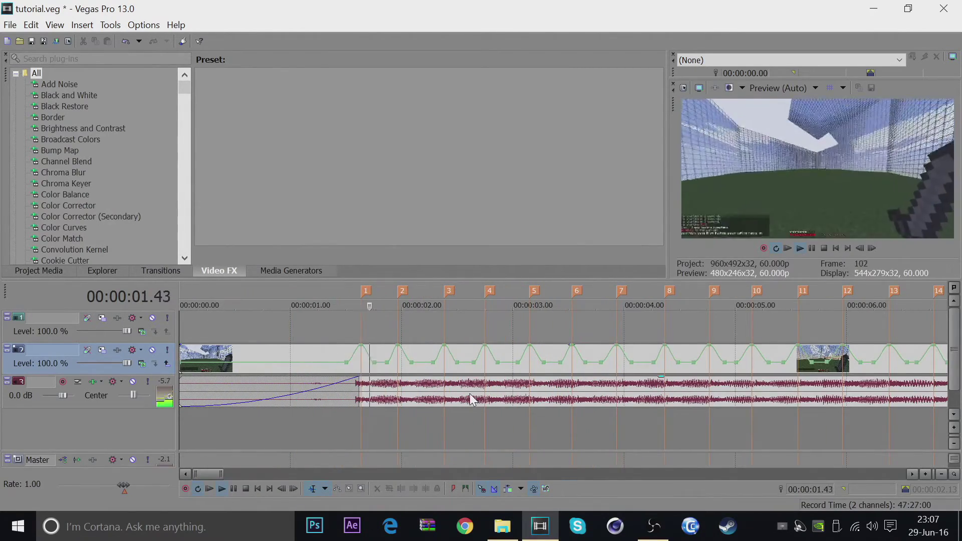
pyautogui.press('space')
# Remove the extra Pan/Crop keyframe at 00:00:01.29, just before the first zoom pair
pyautogui.scroll(-4, 521, 400)
pyautogui.click(592, 367)
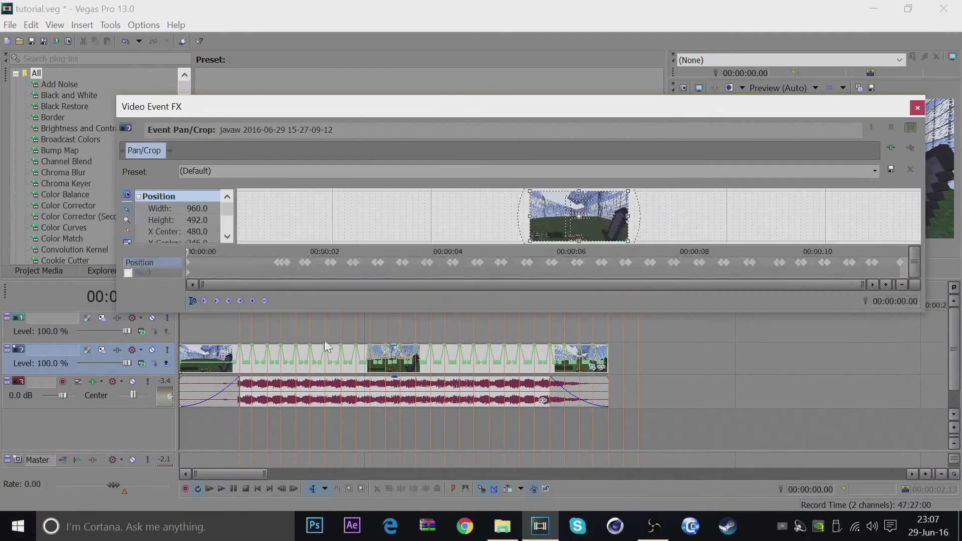
pyautogui.click(269, 266)
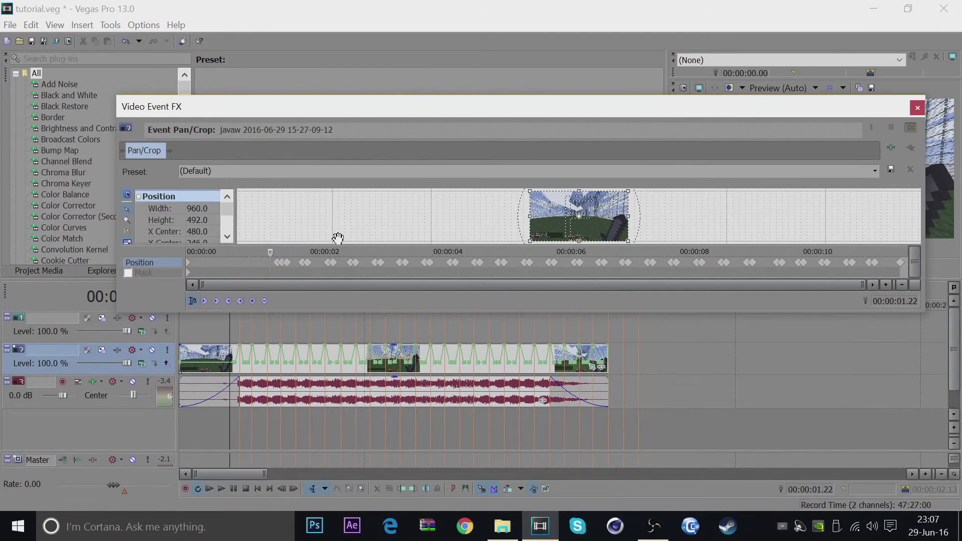
pyautogui.moveTo(268, 252); pyautogui.dragTo(278, 248)
pyautogui.click(278, 265)
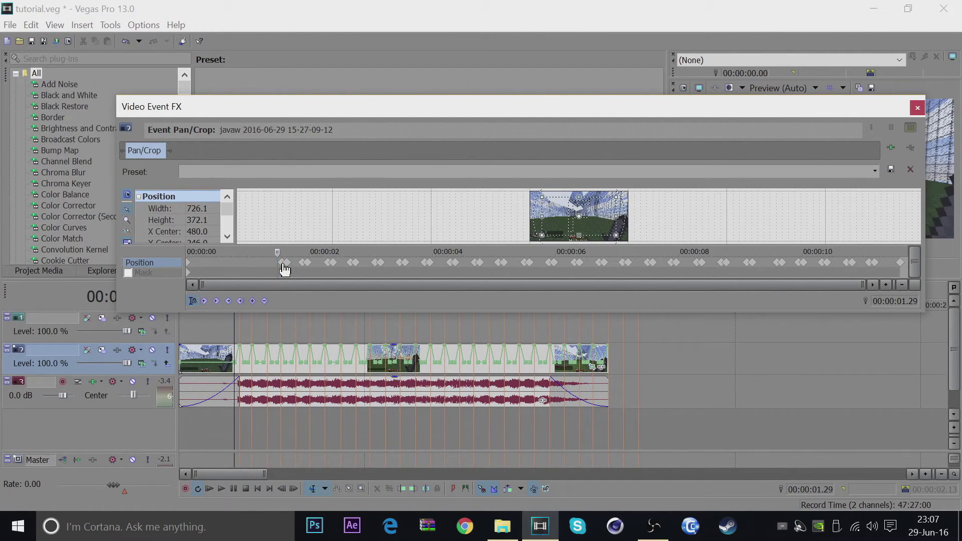
pyautogui.click(282, 266)
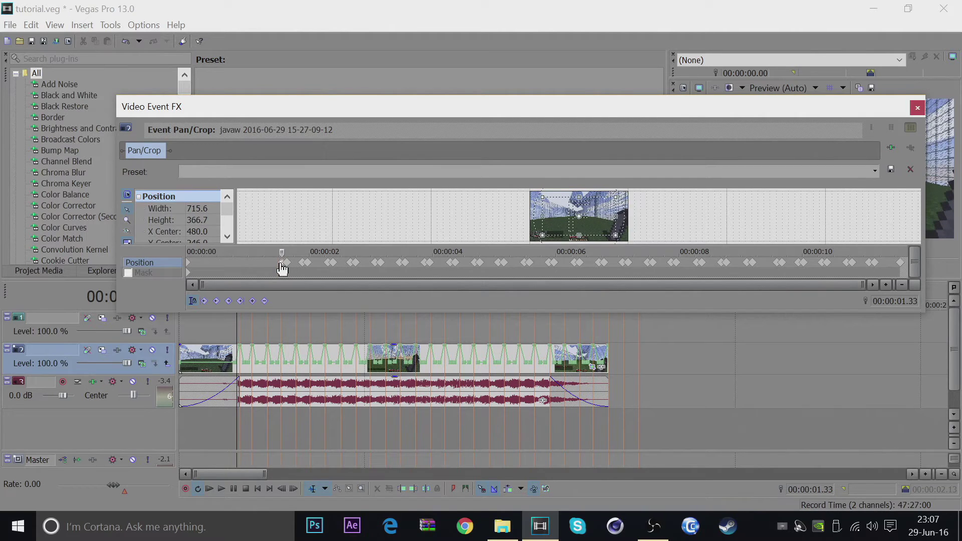
# Add a Pan/Crop keyframe at 00:00:01.28 with the frame enlarged to about 902 × 462, and close the effect window
pyautogui.click(276, 266)
pyautogui.moveTo(613, 234); pyautogui.dragTo(624, 239)
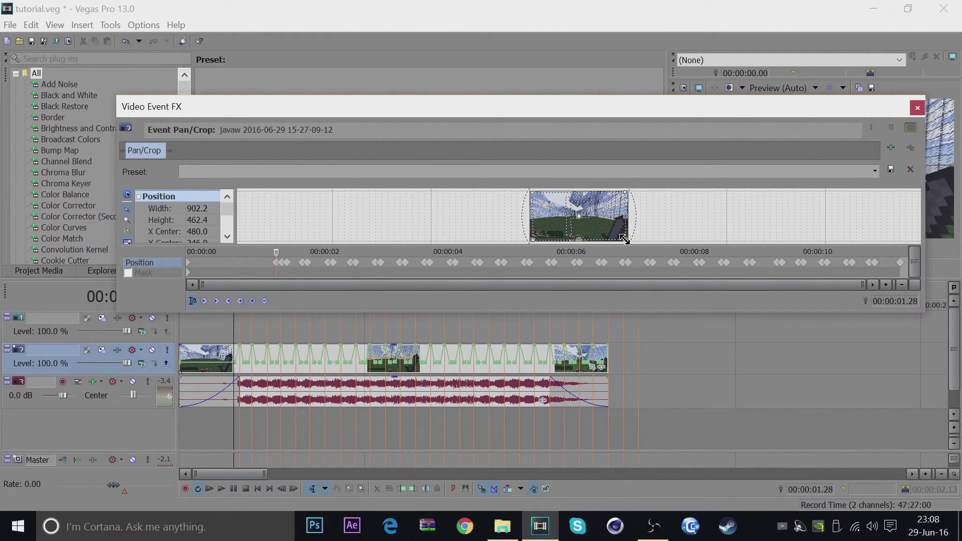
pyautogui.click(917, 107)
# Play the edit from 00:00:01.11 to review the zooms on the beat markers
pyautogui.click(222, 332)
pyautogui.press('space')
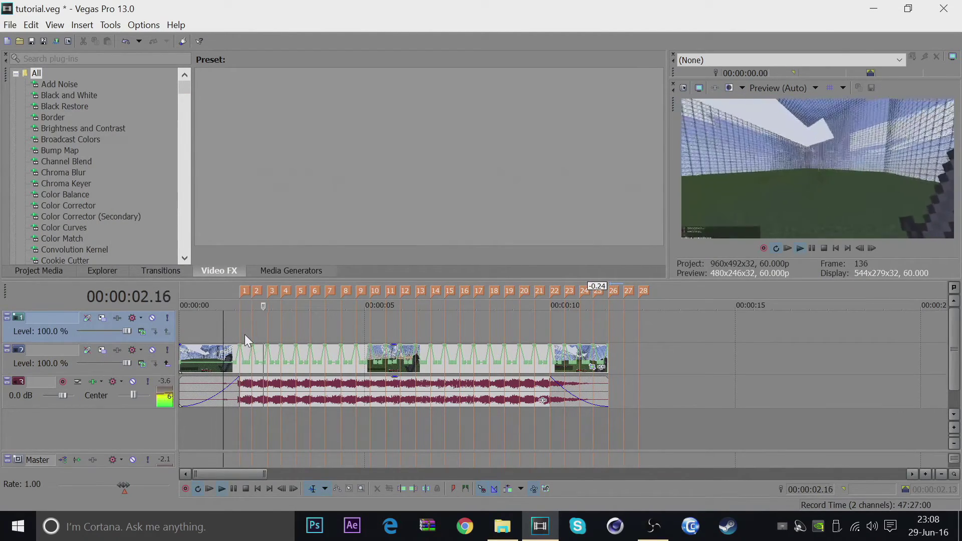
pyautogui.press('space')
pyautogui.press('space')
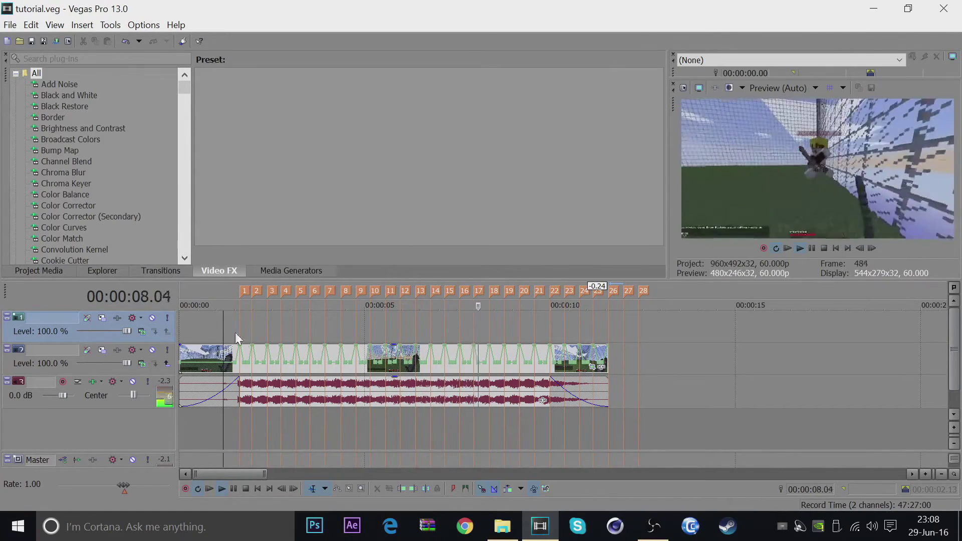
pyautogui.press('space')
# Search the video effects for "shak" and apply preset 1 of S_Shake to the gameplay clip
pyautogui.write('sh')
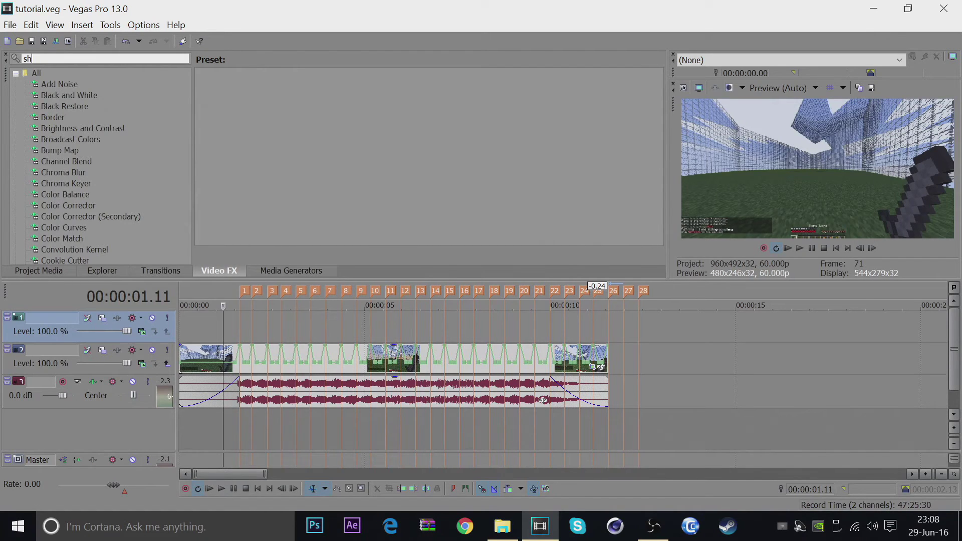
pyautogui.write('ak')
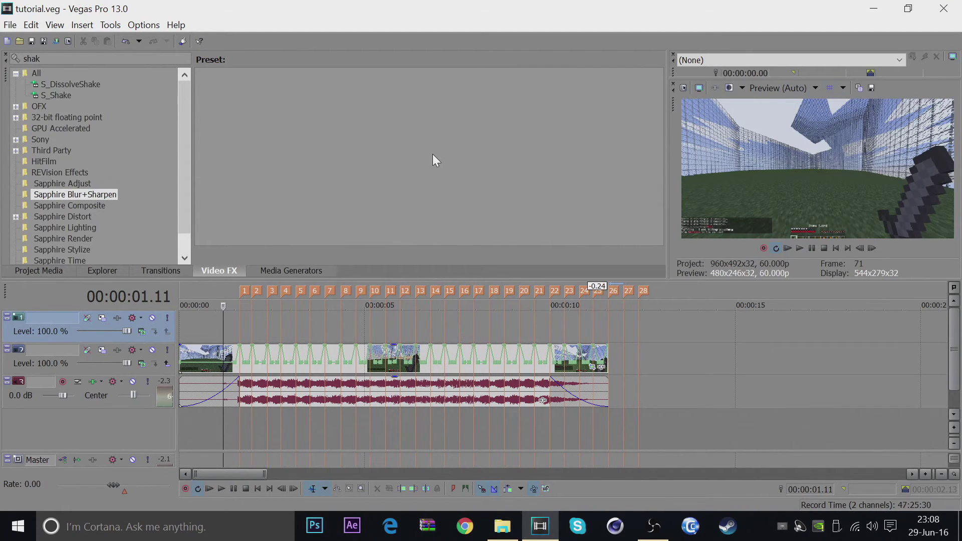
pyautogui.click(56, 96)
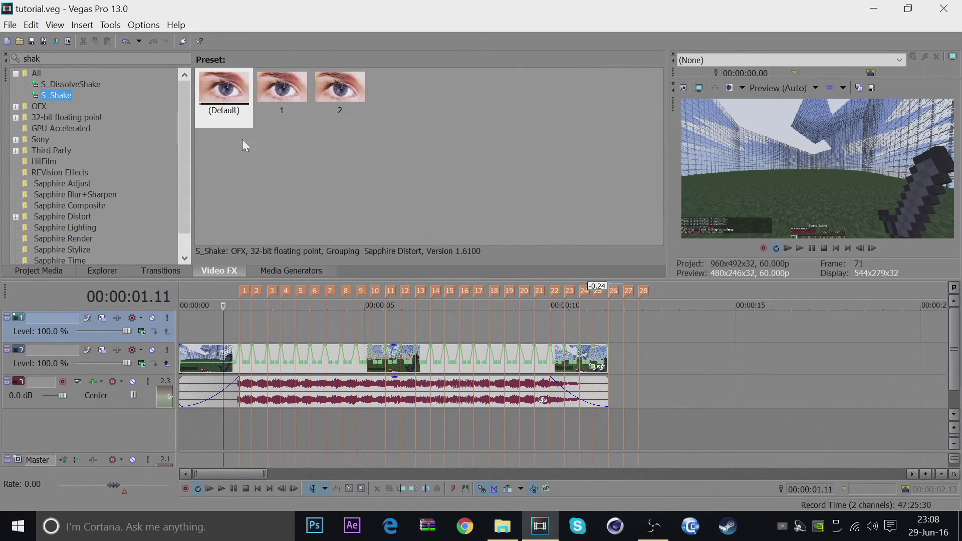
pyautogui.click(289, 92)
pyautogui.click(273, 93)
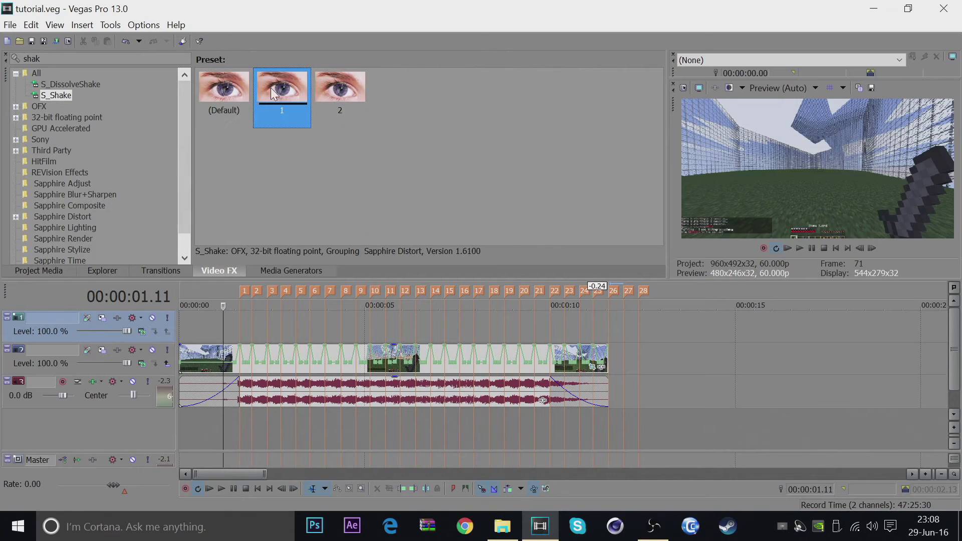
pyautogui.moveTo(403, 369); pyautogui.dragTo(404, 371)
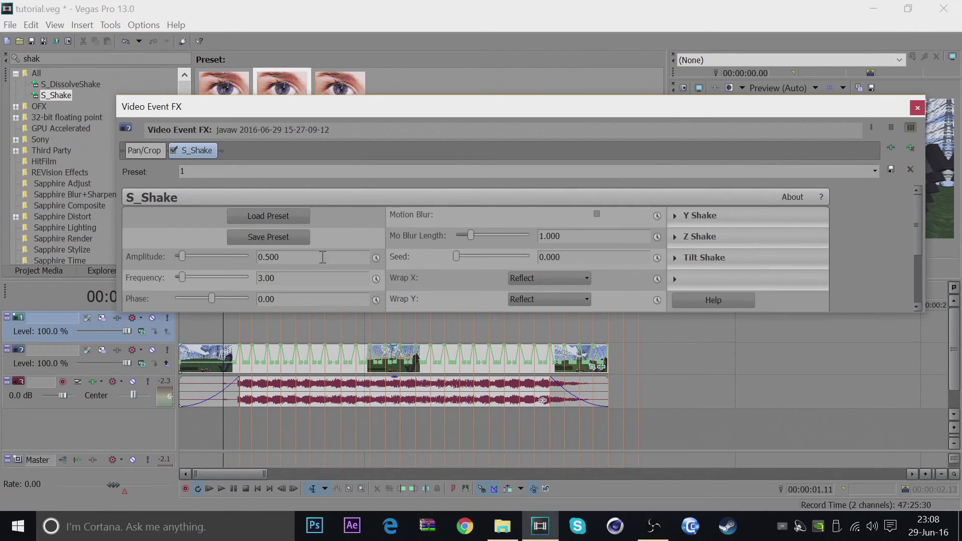
# Set the S_Shake amplitude to 1 and frequency to 1, turn on Motion Blur, and close the effect window
pyautogui.write('1')
pyautogui.press('Tab')
pyautogui.write('1')
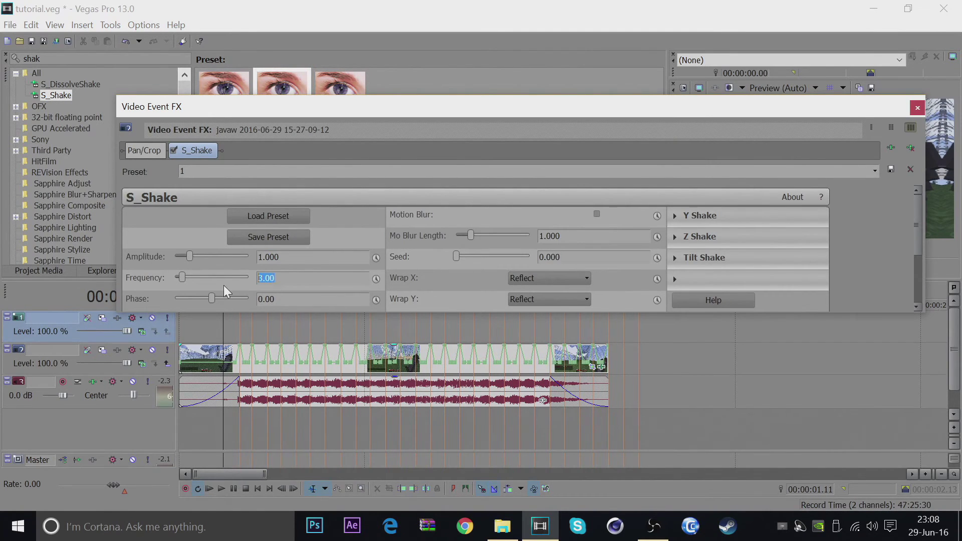
pyautogui.press('Return')
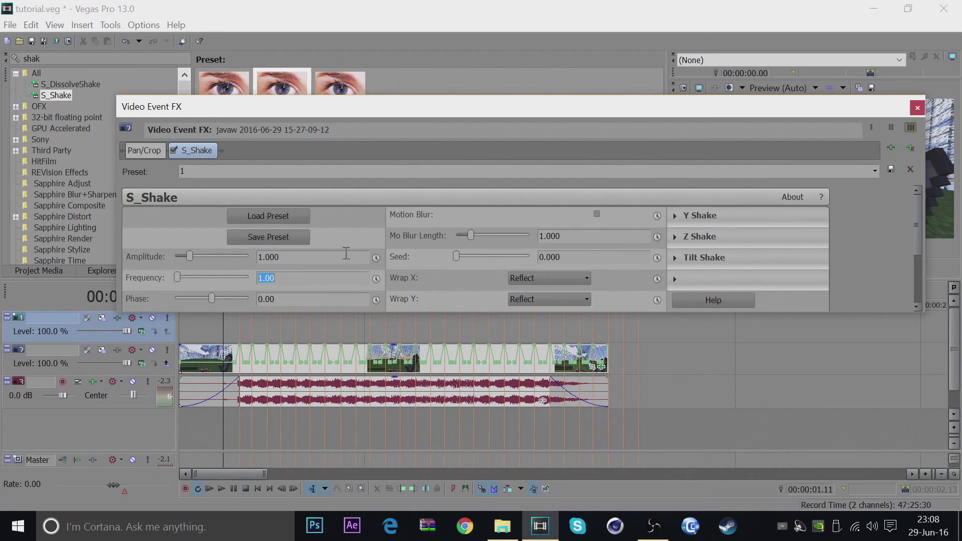
pyautogui.click(597, 214)
pyautogui.click(918, 108)
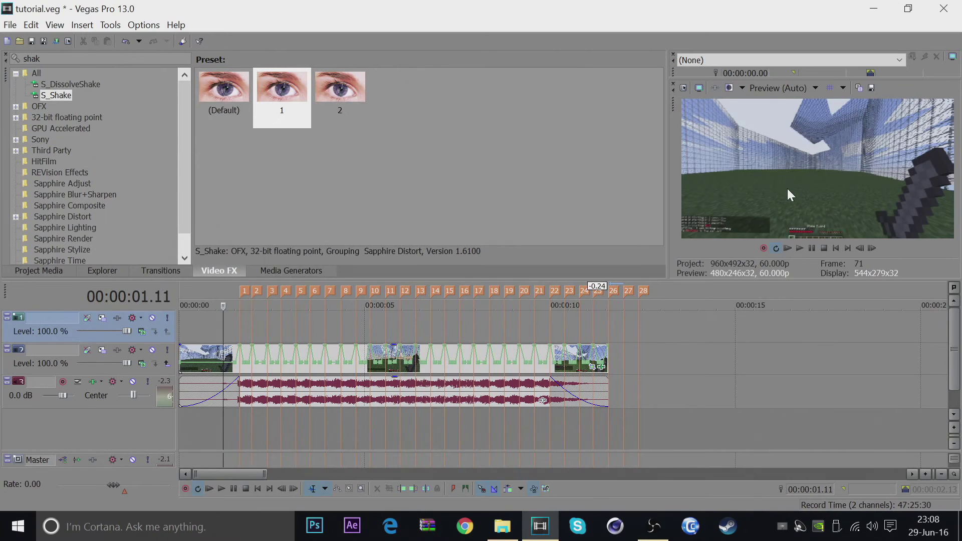
# Place the Letterbox_wide--xwide image from the ALL EDITS folder on the empty video track above the gameplay, covering the clip's full length
pyautogui.press('super')
pyautogui.write('black')
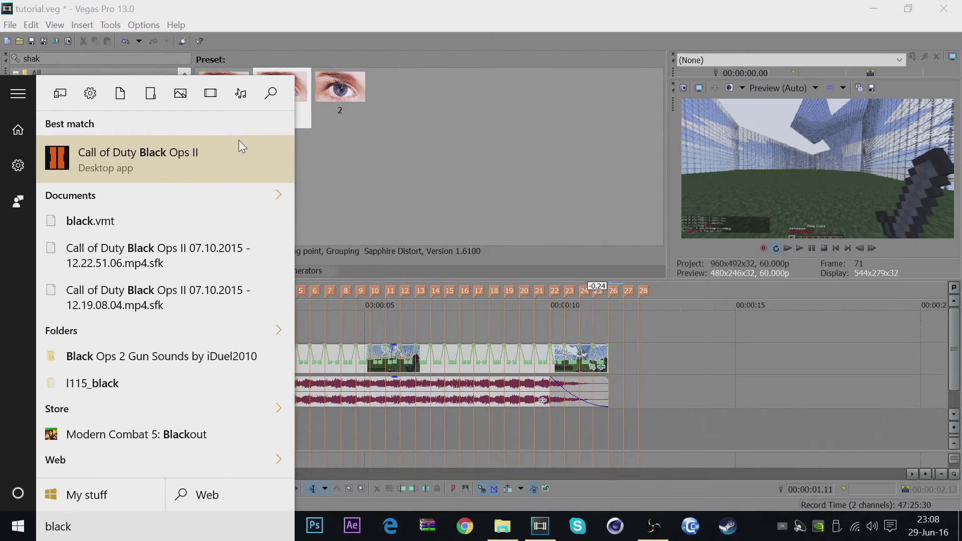
pyautogui.hotkey('ctrl', 'a')
pyautogui.write('all')
pyautogui.click(166, 189)
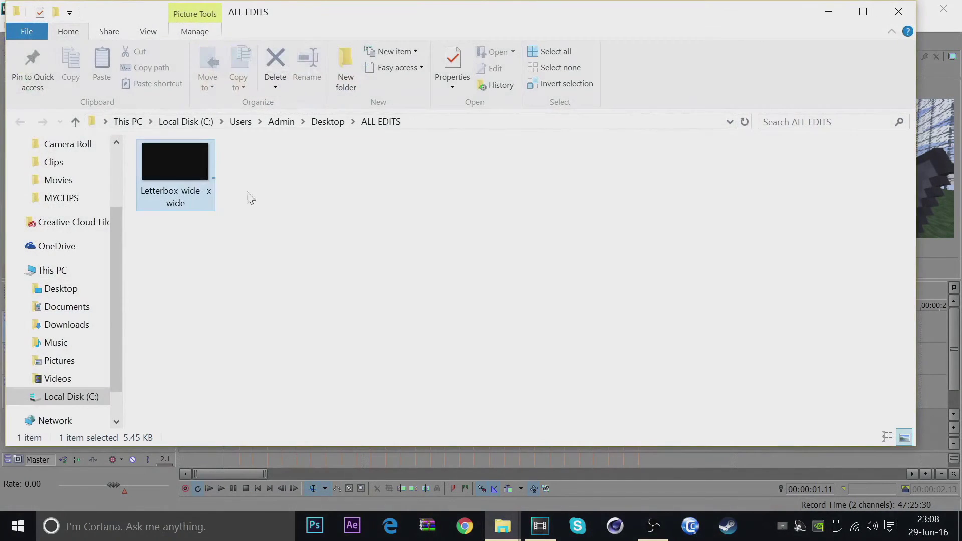
pyautogui.moveTo(139, 198); pyautogui.dragTo(284, 322)
pyautogui.moveTo(362, 317); pyautogui.dragTo(608, 317)
# Shrink the letterbox image's Pan/Crop frame slightly to thin its black bars, and close the effect window
pyautogui.click(594, 334)
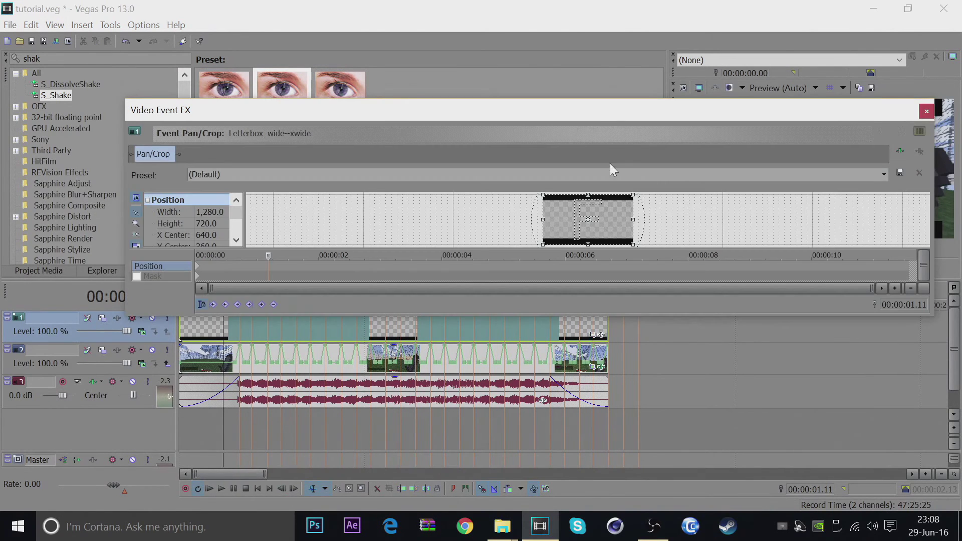
pyautogui.moveTo(408, 114); pyautogui.dragTo(200, 106)
pyautogui.moveTo(384, 189); pyautogui.dragTo(385, 192)
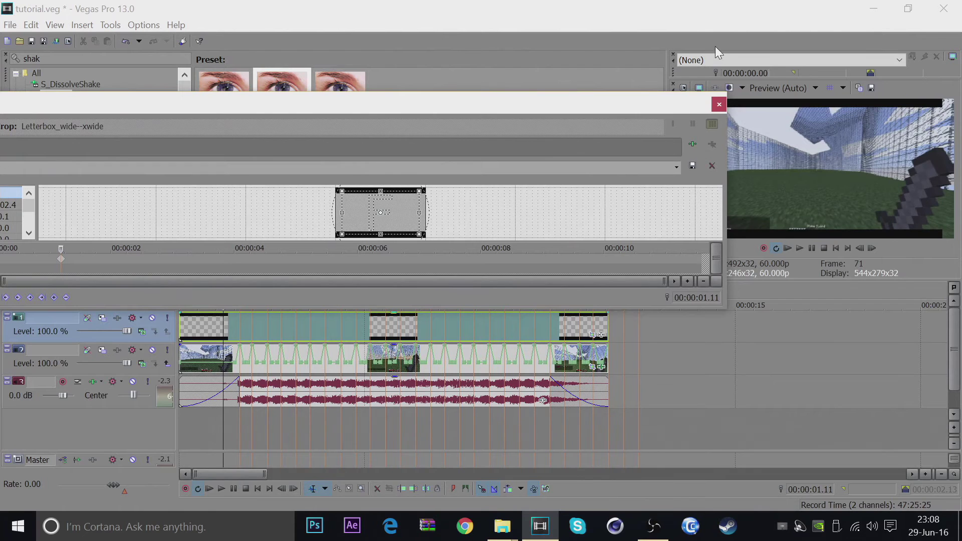
pyautogui.click(718, 104)
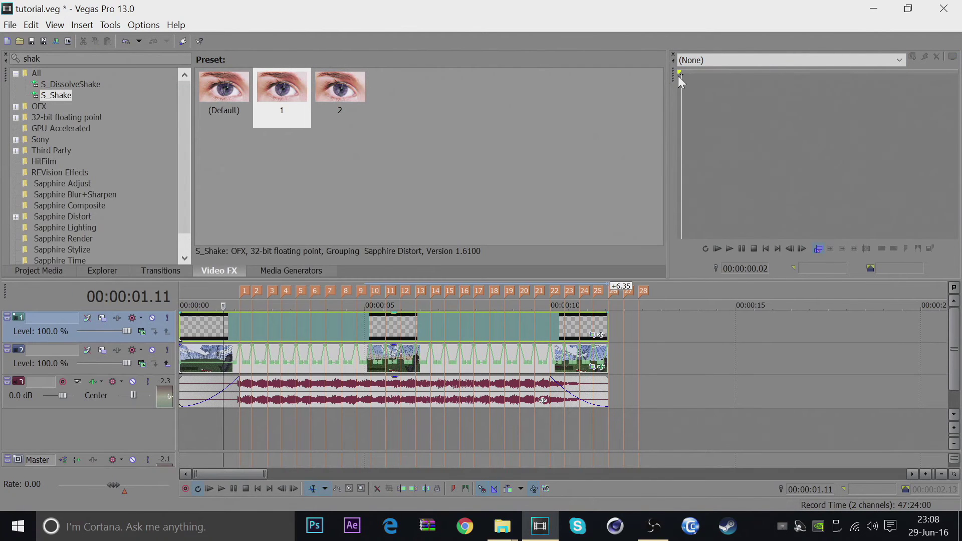
# Restore the default window layout
pyautogui.click(53, 25)
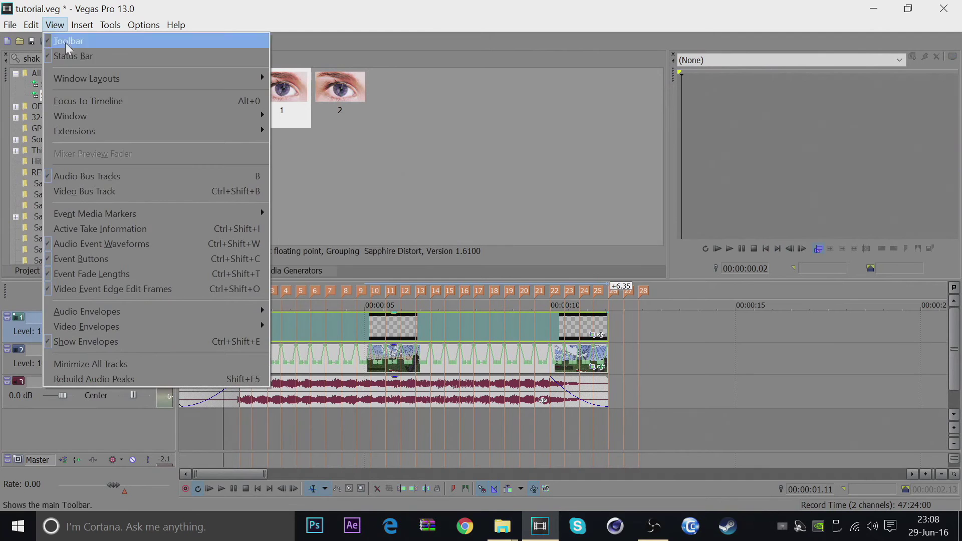
pyautogui.moveTo(83, 79)
pyautogui.click(321, 146)
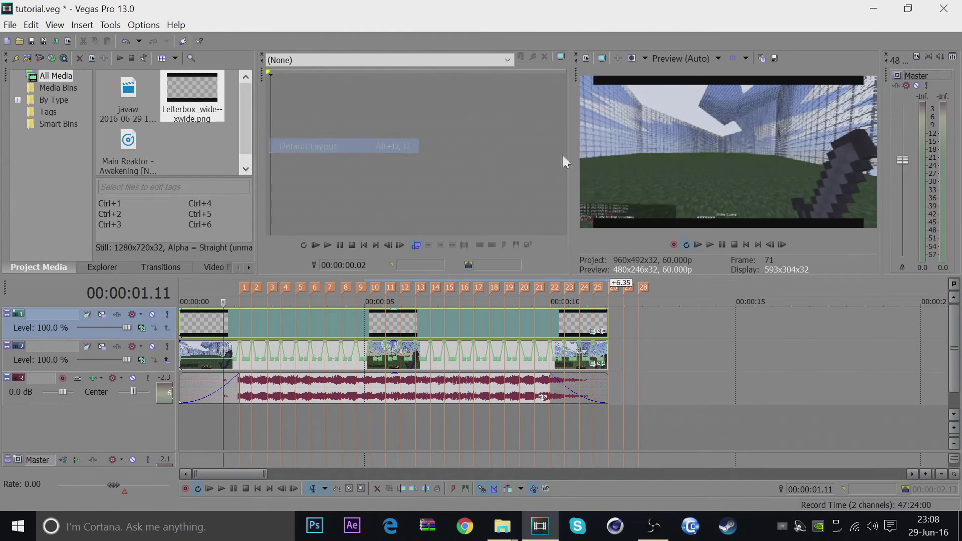
# Set the project's frame size to 1920 by 1080 and play back the edit
pyautogui.click(592, 63)
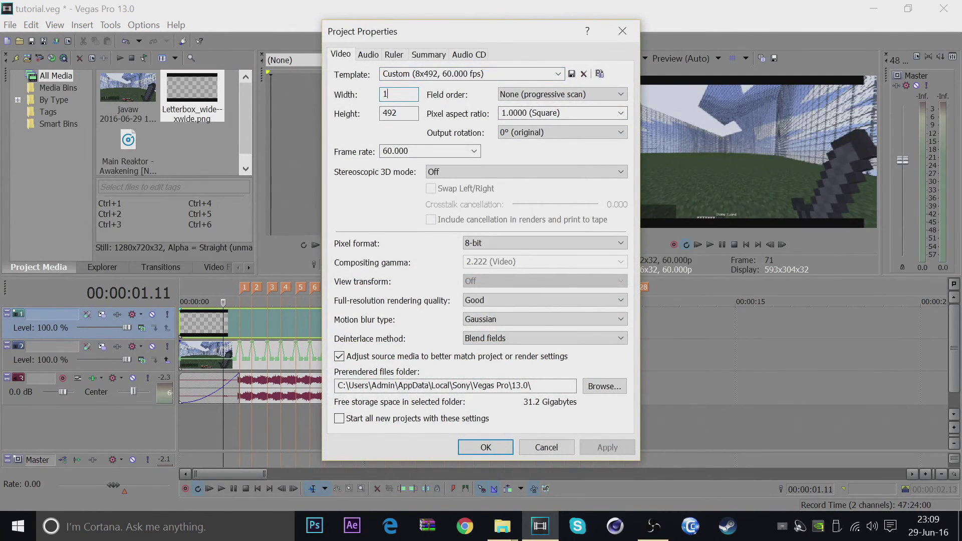
pyautogui.write('1080')
pyautogui.press('Return')
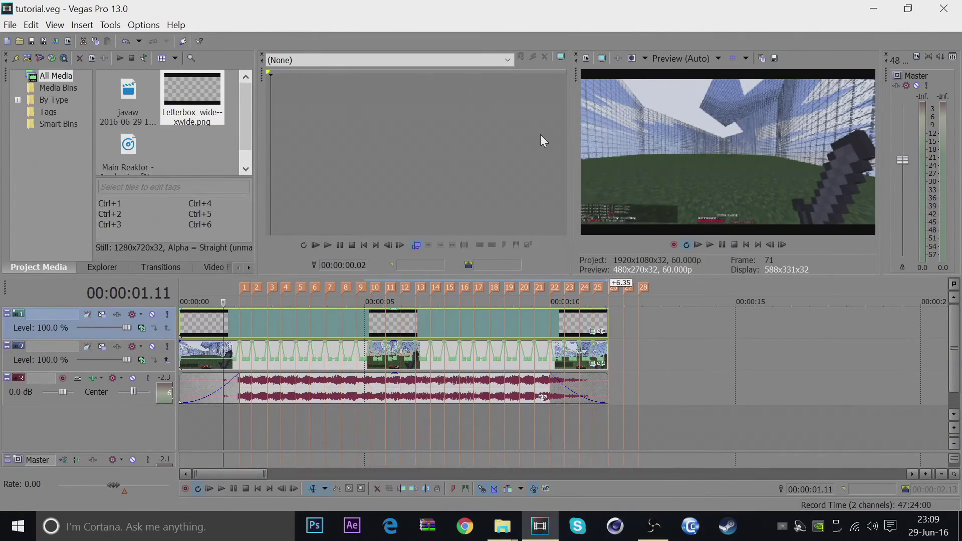
pyautogui.press('space')
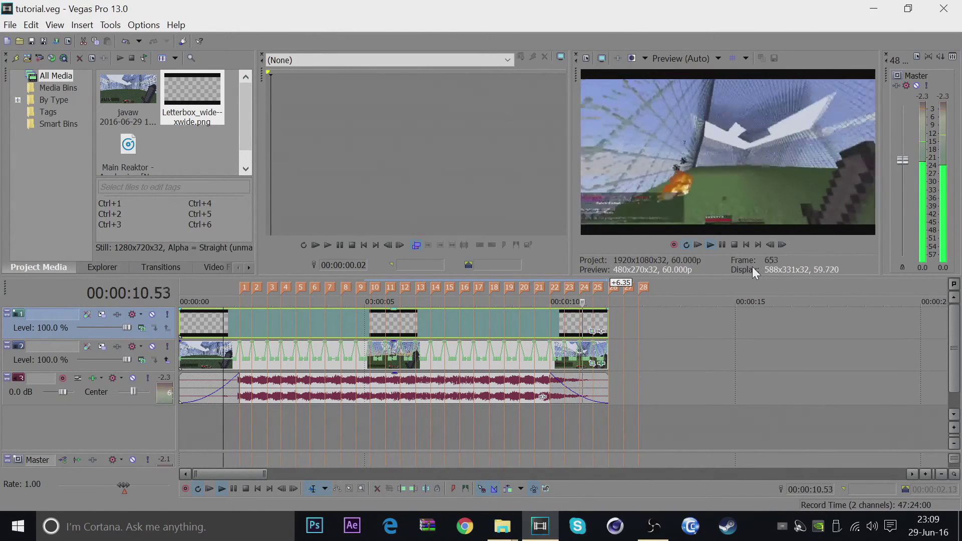
# Search the video effects for "look", show the Magic Bullet Looks presets, and widen the preset area
pyautogui.click(212, 269)
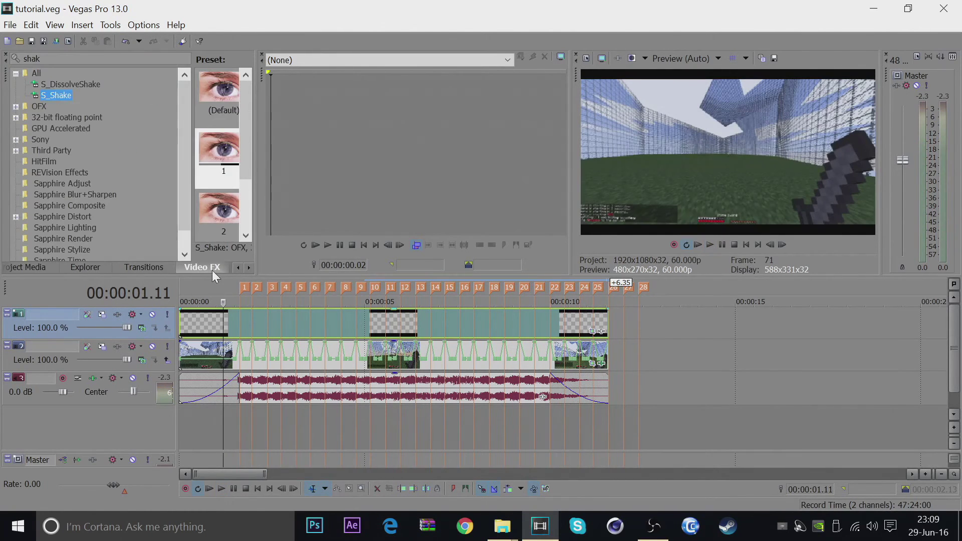
pyautogui.write('lookds')
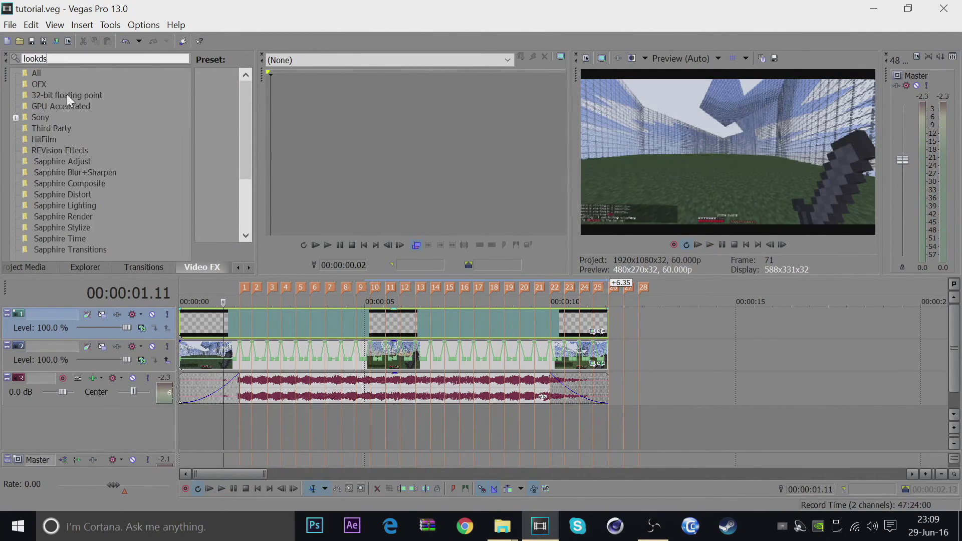
pyautogui.click(70, 86)
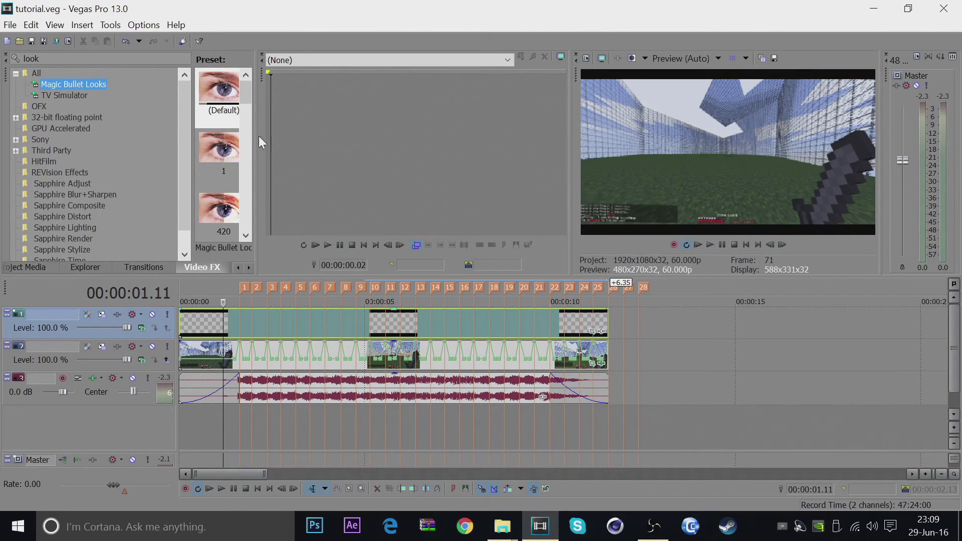
pyautogui.moveTo(259, 142); pyautogui.dragTo(324, 142)
# Try preset 1 of Magic Bullet Looks on the gameplay clip and close the effect window
pyautogui.click(231, 148)
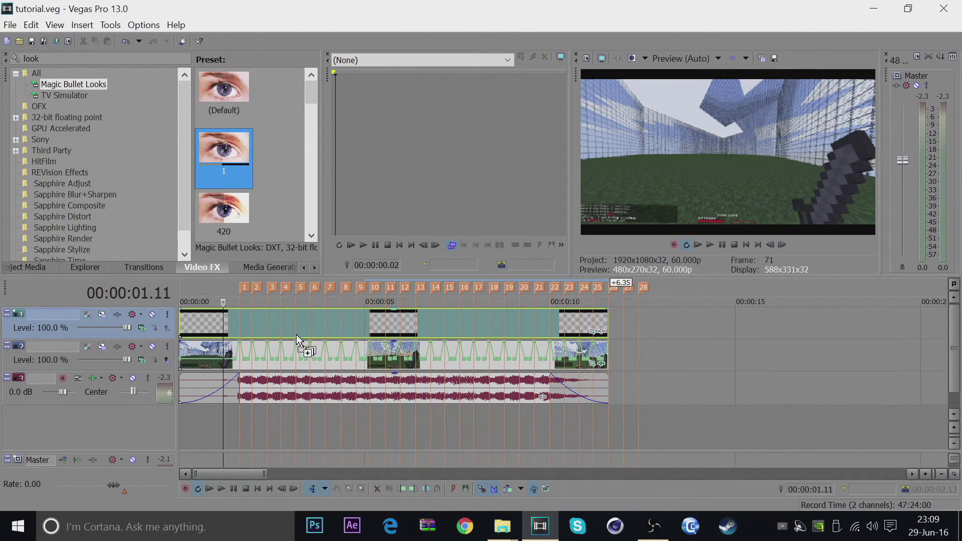
pyautogui.moveTo(299, 341); pyautogui.dragTo(315, 334)
pyautogui.click(719, 104)
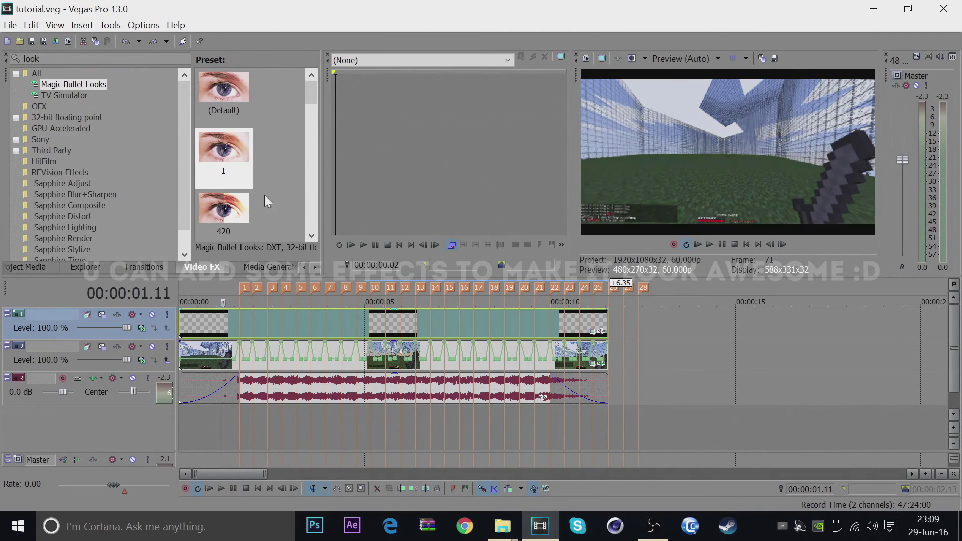
# Try the royalty preset of Magic Bullet Looks on the gameplay clip, then undo it
pyautogui.scroll(-3, 257, 177)
pyautogui.scroll(-4, 258, 179)
pyautogui.moveTo(234, 159); pyautogui.dragTo(290, 348)
pyautogui.click(719, 104)
pyautogui.hotkey('ctrl', 'z')
# Try the nice1 preset of Magic Bullet Looks on the gameplay clip, preview it in playback, and undo it
pyautogui.moveTo(222, 89); pyautogui.dragTo(703, 151)
pyautogui.click(719, 104)
pyautogui.press('space')
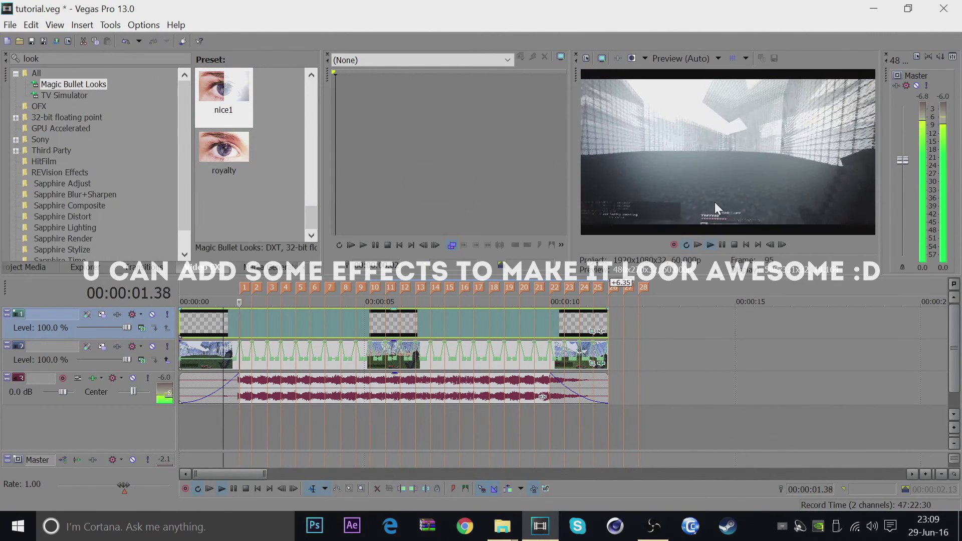
pyautogui.press('space')
pyautogui.hotkey('ctrl', 'z')
# Apply Magic Bullet Looks to the gameplay clip twice, using the love preset, and play back the result
pyautogui.scroll(2, 224, 149)
pyautogui.moveTo(223, 149); pyautogui.dragTo(254, 327)
pyautogui.click(718, 104)
pyautogui.moveTo(224, 150); pyautogui.dragTo(354, 336)
pyautogui.click(719, 105)
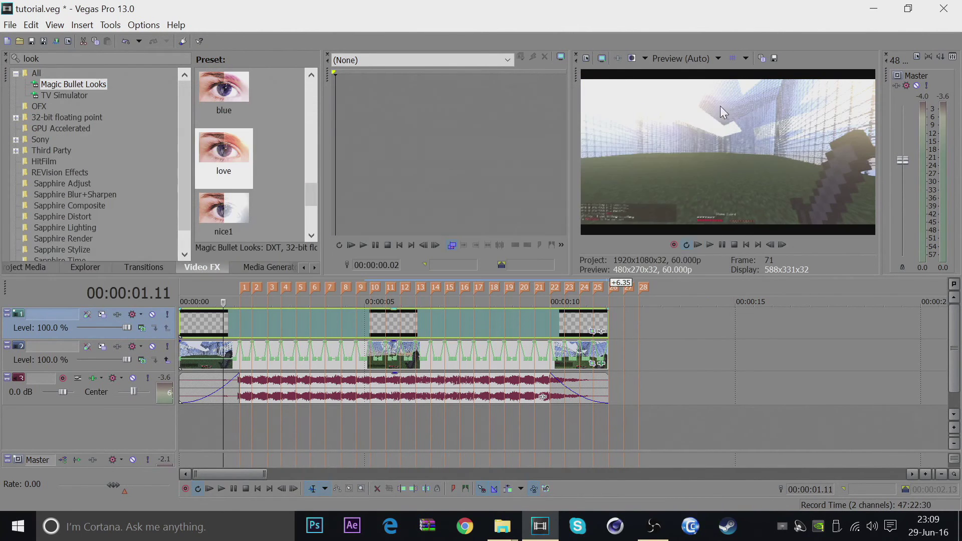
pyautogui.press('space')
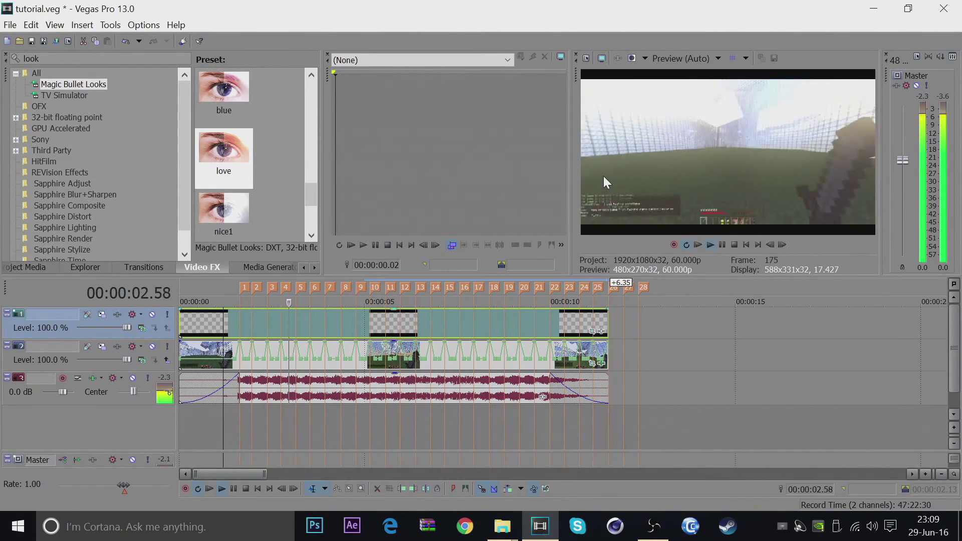
# Try adding the blue preset of Magic Bullet Looks to the gameplay clip during playback, then stop playback
pyautogui.moveTo(224, 89); pyautogui.dragTo(282, 352)
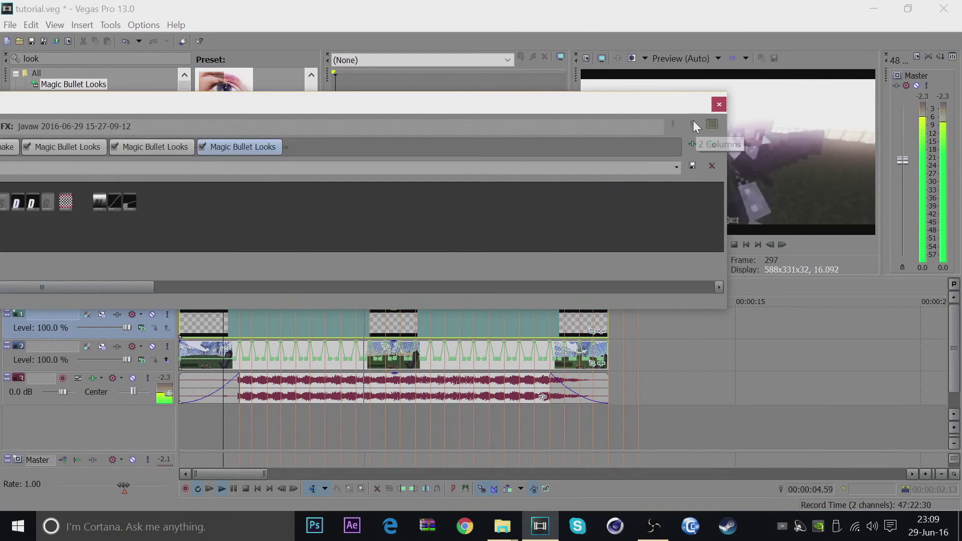
pyautogui.click(719, 103)
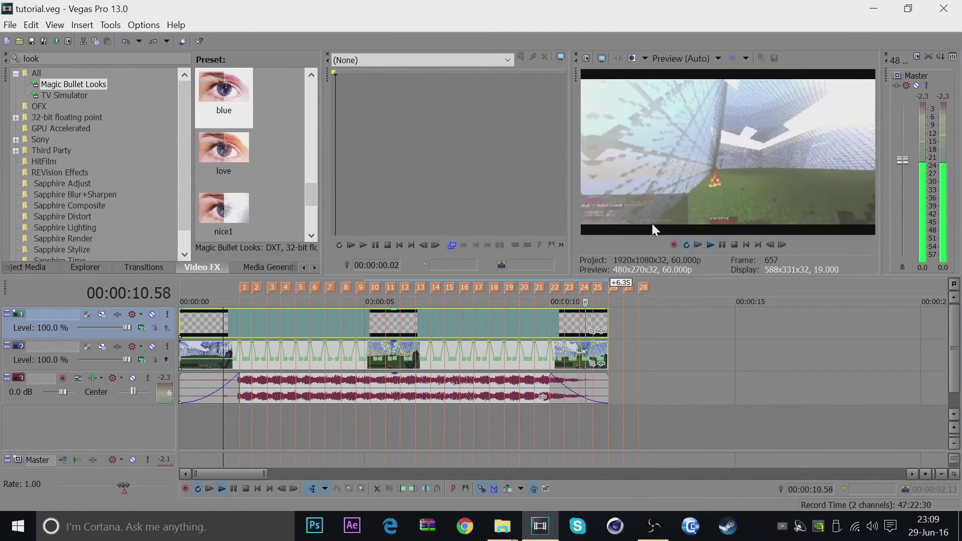
pyautogui.press('space')
# Disable resampling on the gameplay clip
pyautogui.scroll(-1, 407, 377)
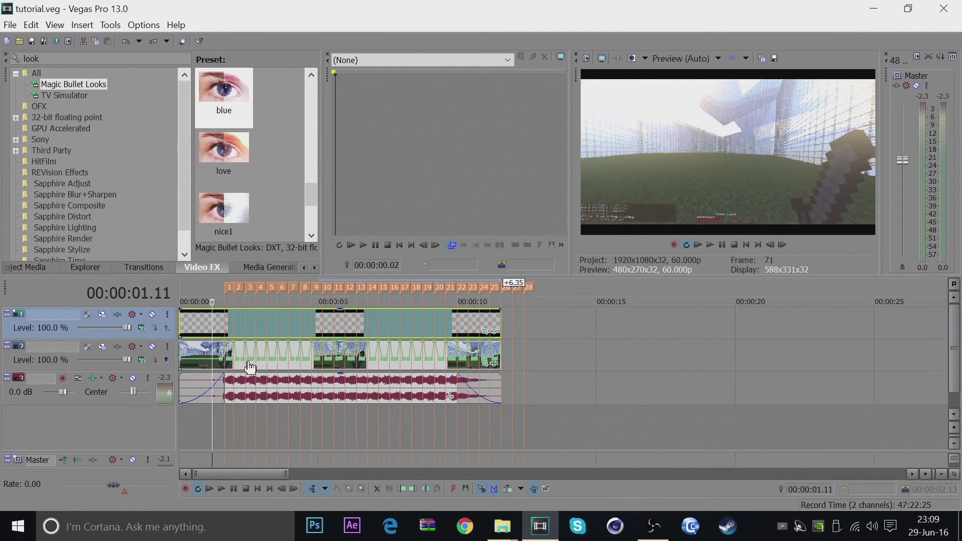
pyautogui.rightClick(215, 360)
pyautogui.moveTo(255, 392)
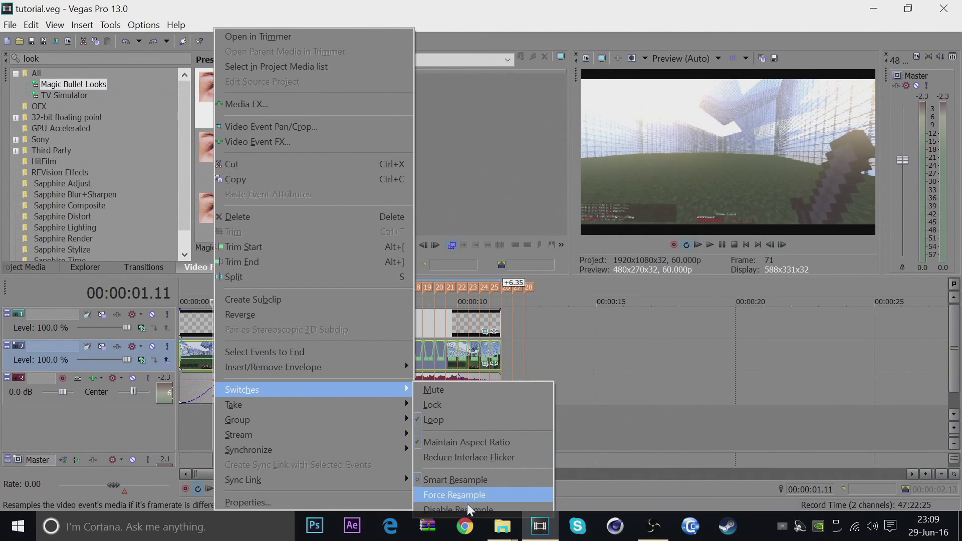
pyautogui.click(486, 509)
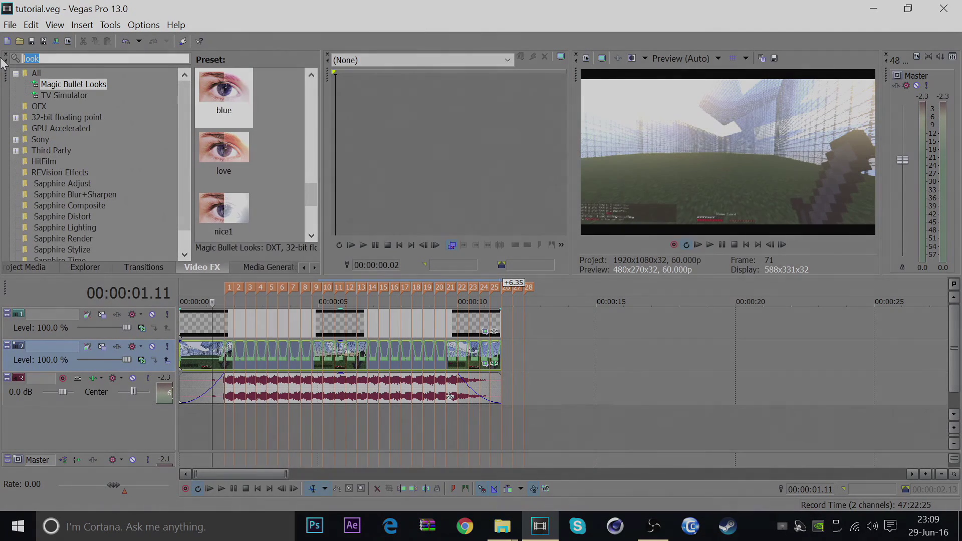
# Search the video effects for "rsmb", apply the Best preset of RSMB to the gameplay clip, and close the effect window
pyautogui.write('rmb')
pyautogui.press('BackSpace')
pyautogui.press('BackSpace')
pyautogui.write('smb')
pyautogui.click(51, 85)
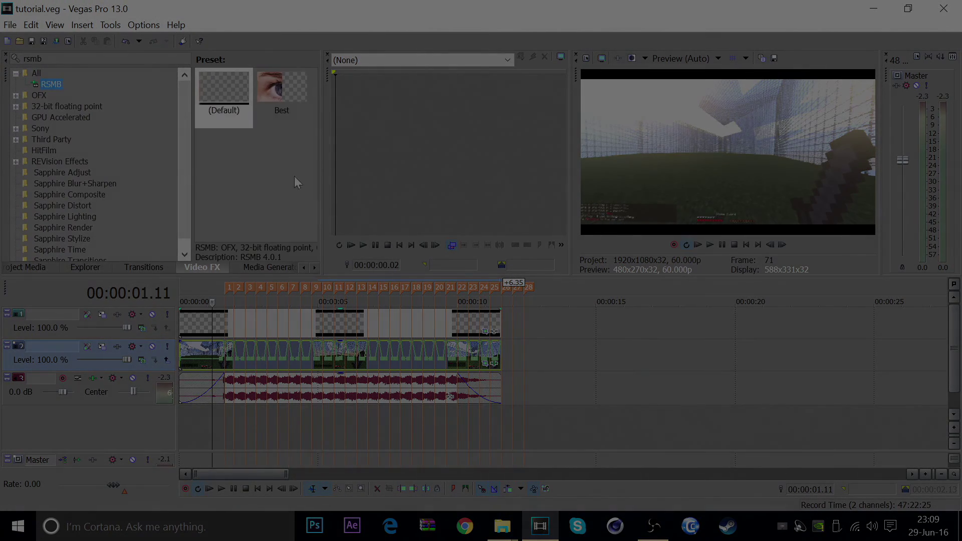
pyautogui.click(289, 126)
pyautogui.moveTo(331, 376); pyautogui.dragTo(505, 347)
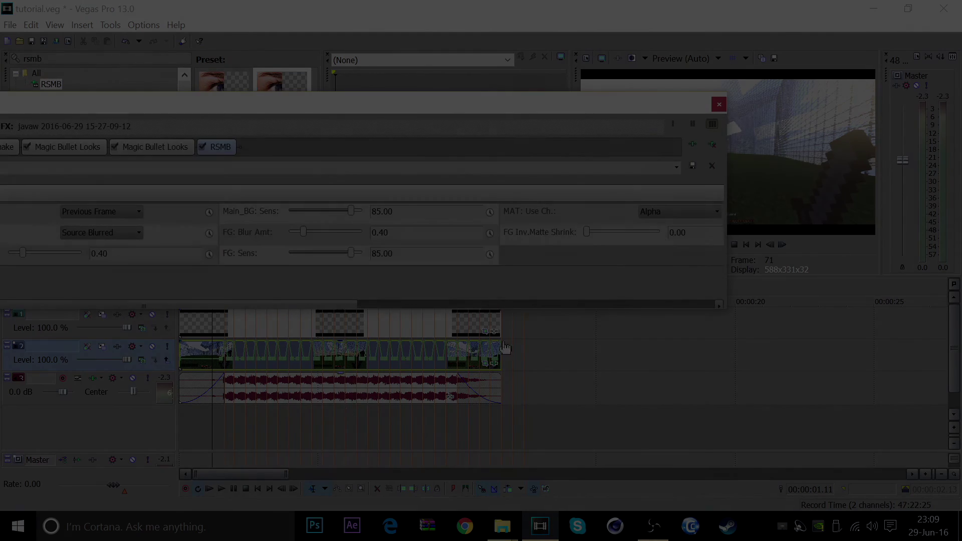
pyautogui.click(719, 105)
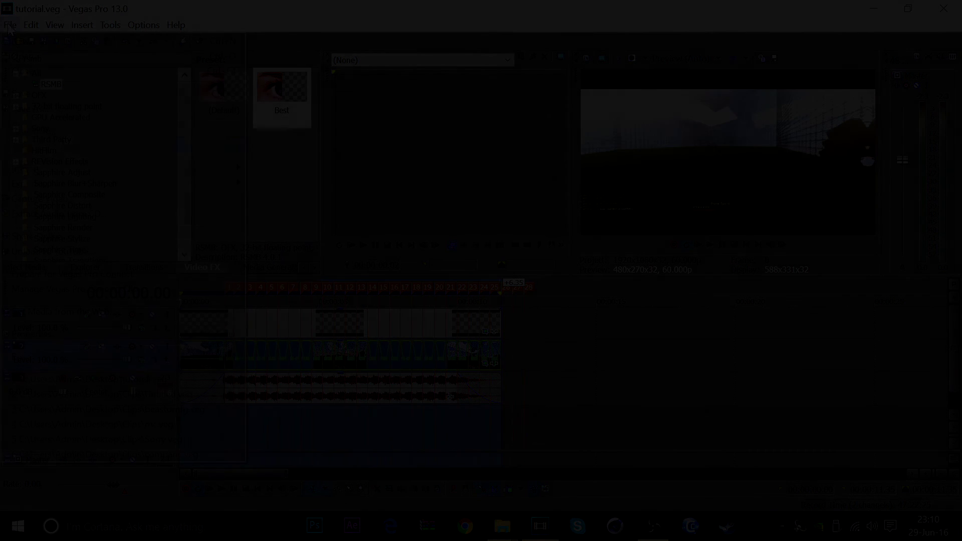